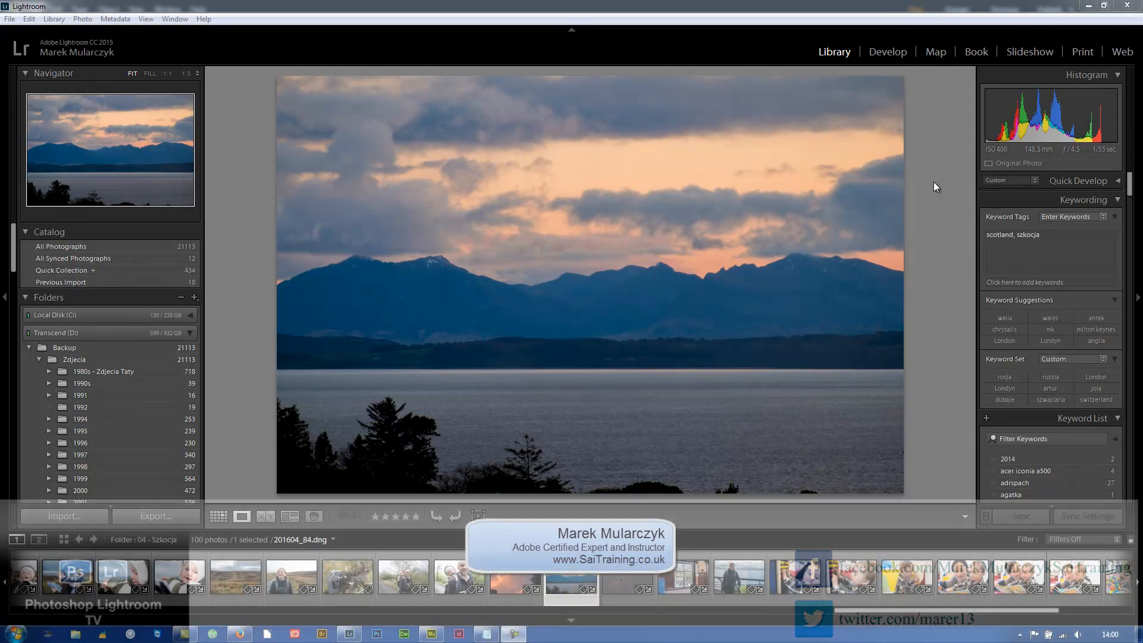
Hide the filmstrip and switch to Windows Explorer to open the My_Designs folder under Documents > Moje Dokumenty
{"action": "key", "text": "F6"}
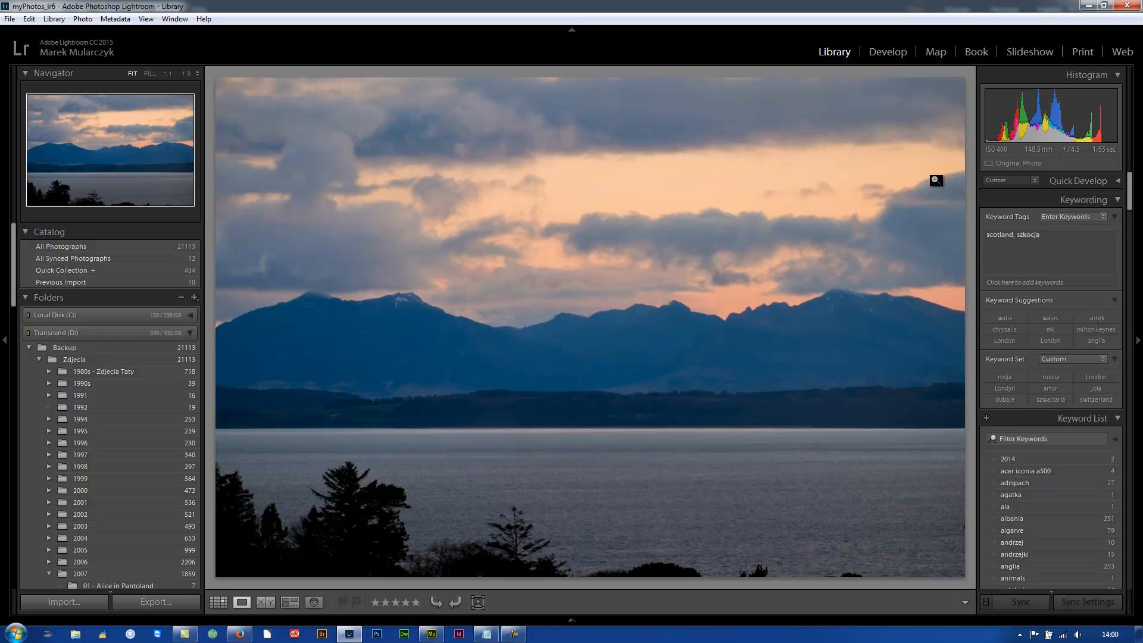
{"action": "key", "text": "super"}
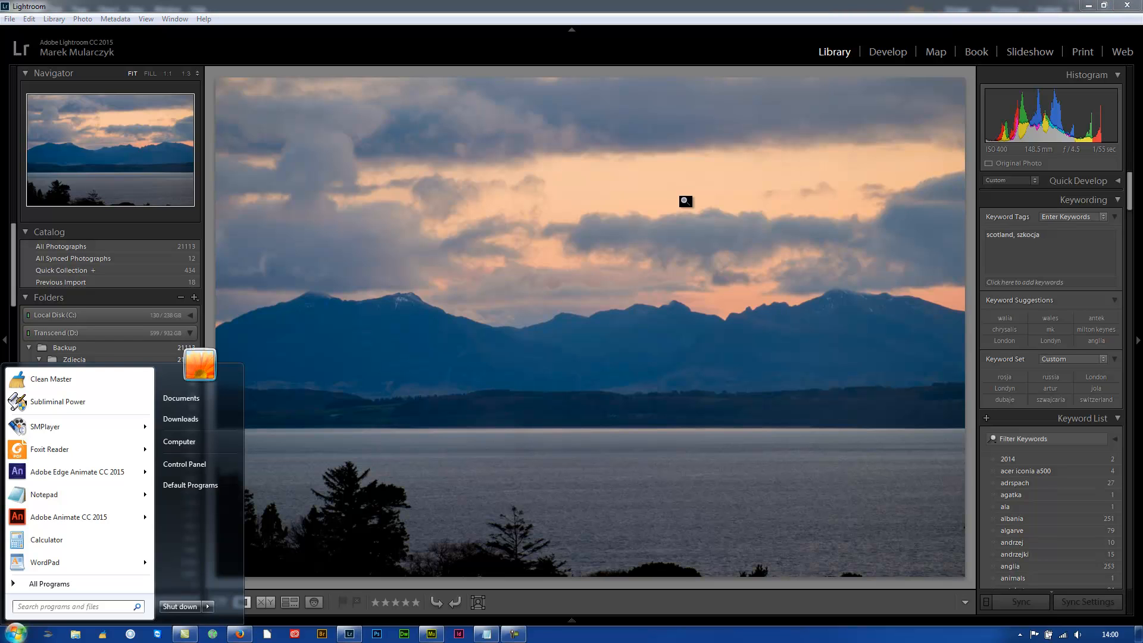
{"action": "left_click", "coordinate": [210, 400]}
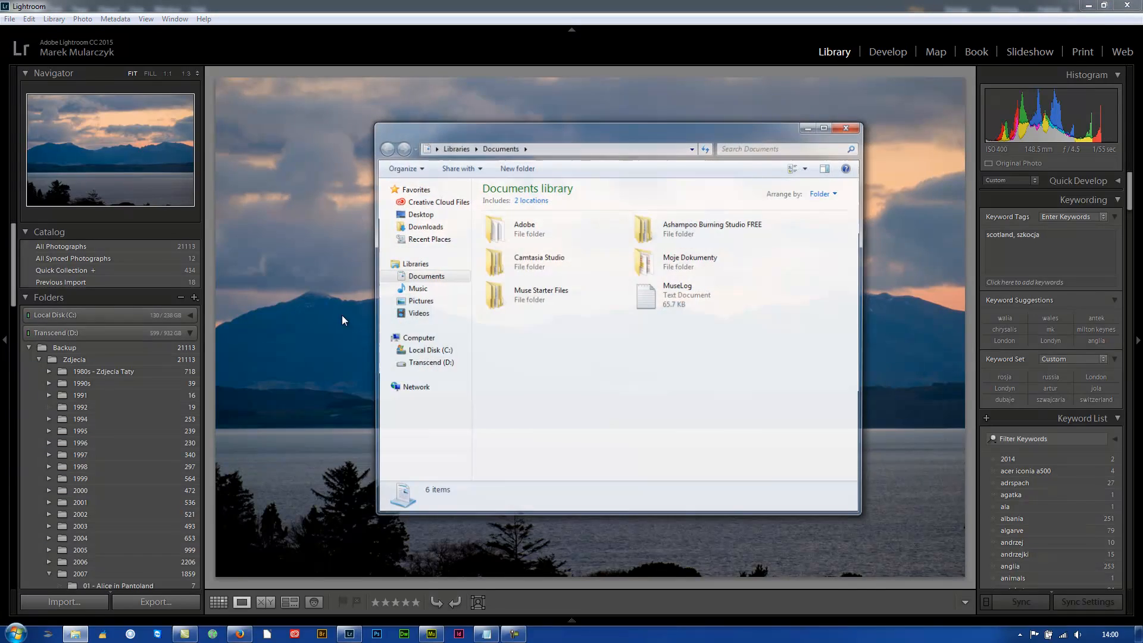
{"action": "double_click", "coordinate": [671, 262]}
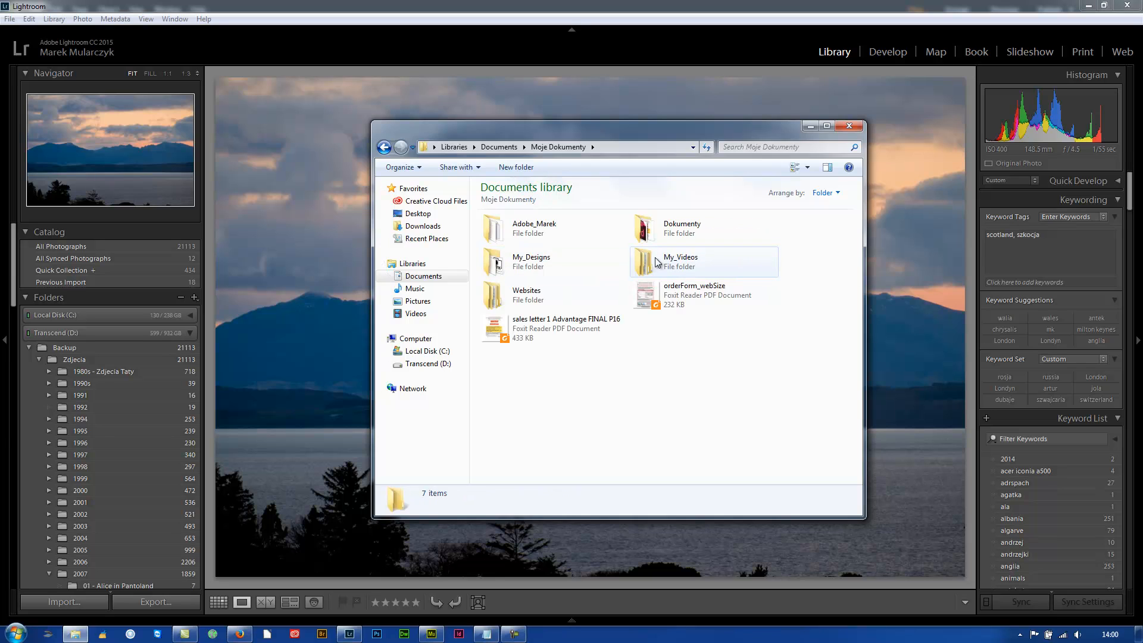
{"action": "left_click", "coordinate": [669, 262]}
{"action": "double_click", "coordinate": [567, 261]}
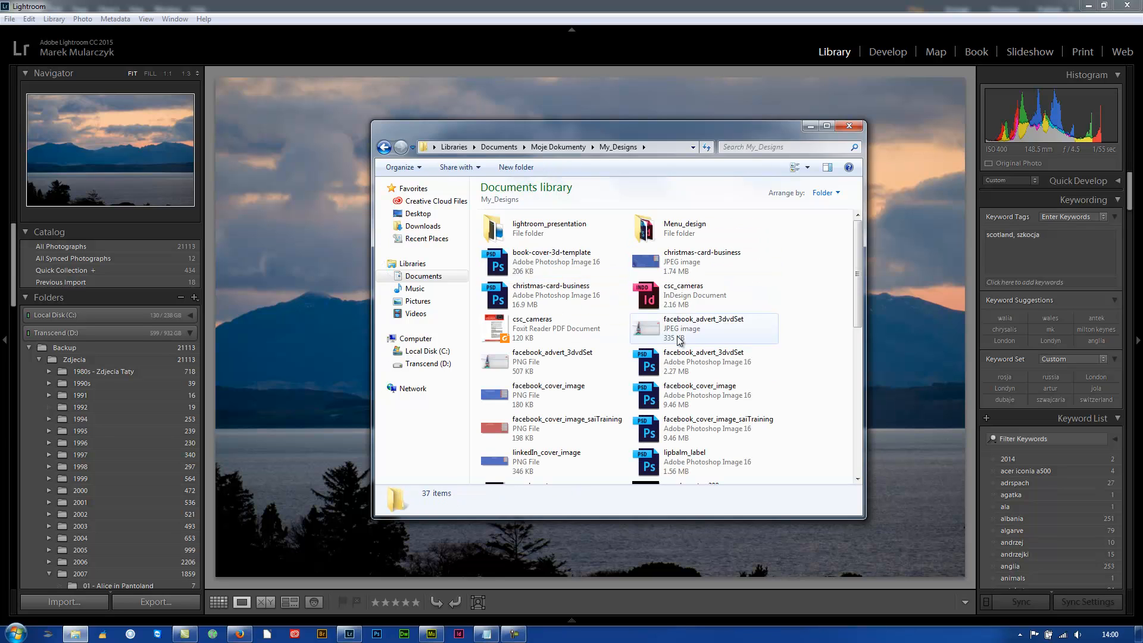
Preview the photography logo PNG without background in Windows Photo Viewer, and close the viewer and folder window
{"action": "scroll", "coordinate": [684, 297], "scroll_direction": "down", "scroll_amount": 6}
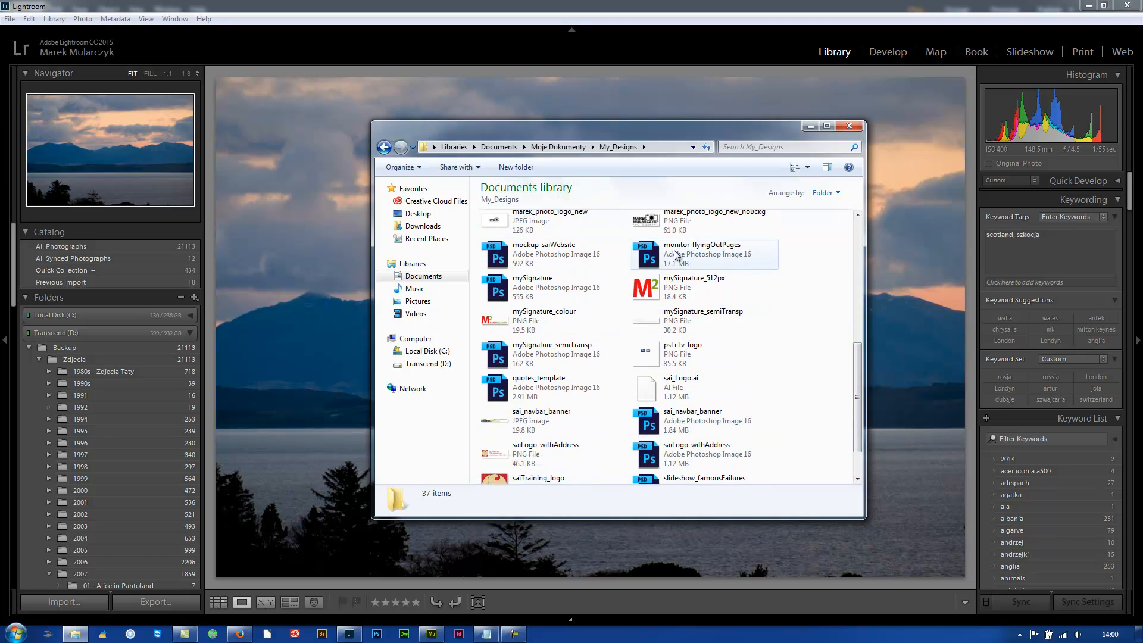
{"action": "left_click", "coordinate": [679, 228]}
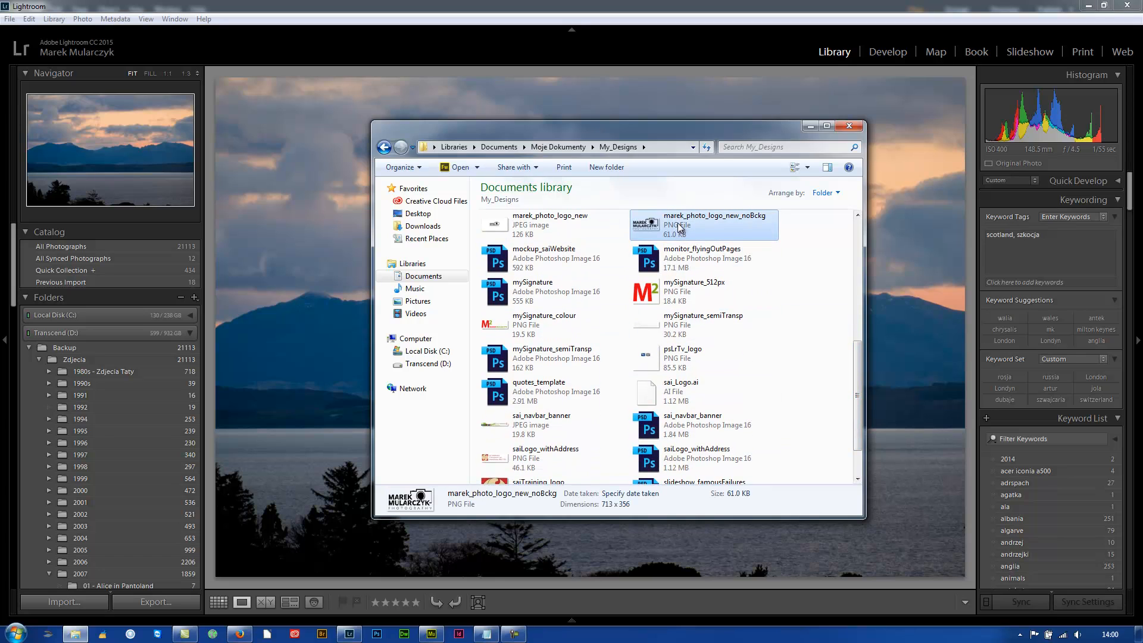
{"action": "left_click", "coordinate": [477, 167]}
{"action": "left_click", "coordinate": [469, 262]}
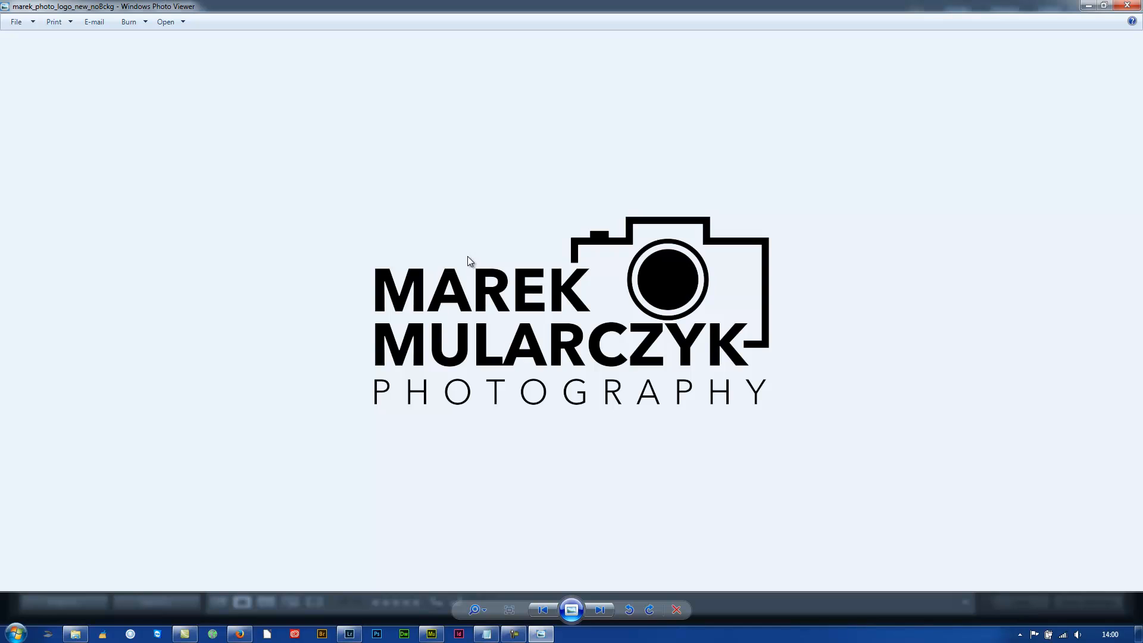
{"action": "key", "text": "alt+F4"}
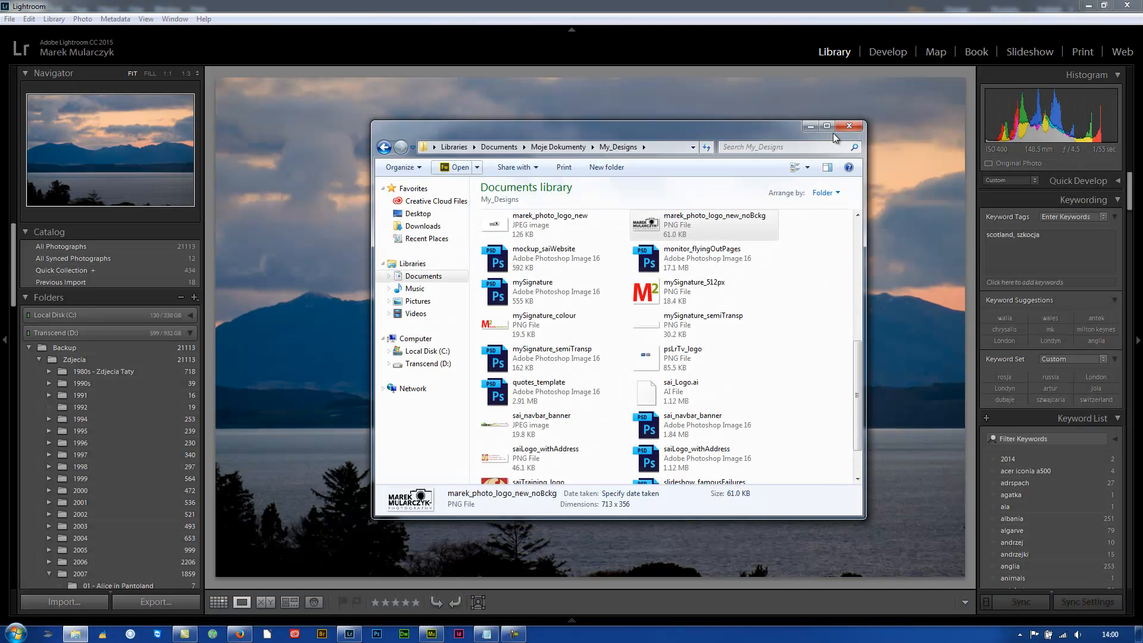
{"action": "left_click", "coordinate": [849, 126]}
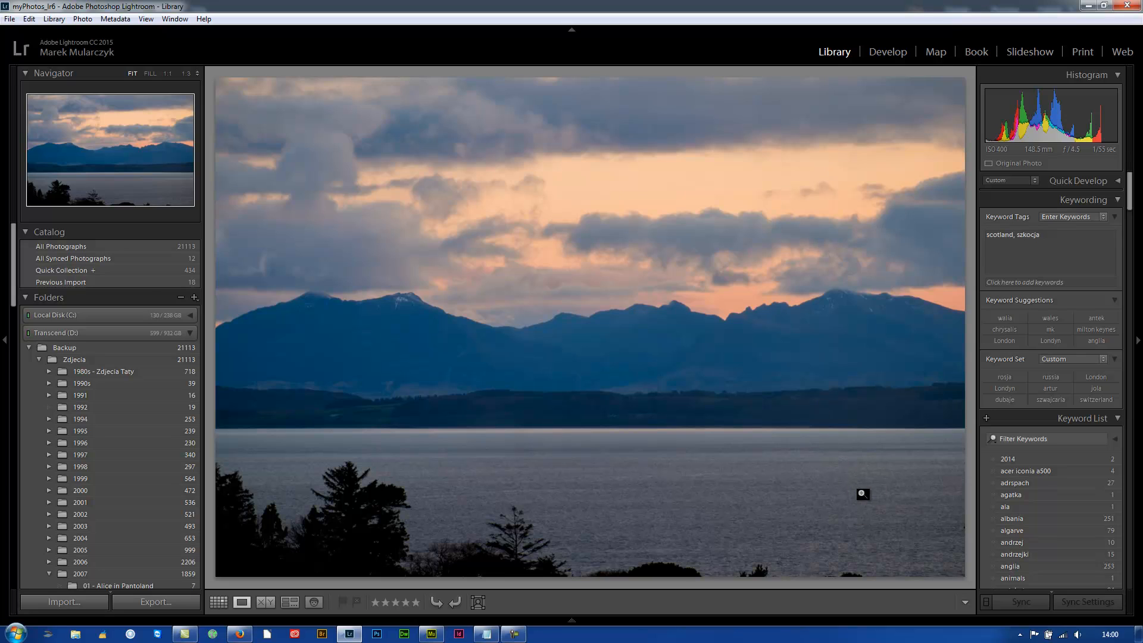
Open the export settings for the selected photo and check the file naming and video options
{"action": "left_click", "coordinate": [157, 602]}
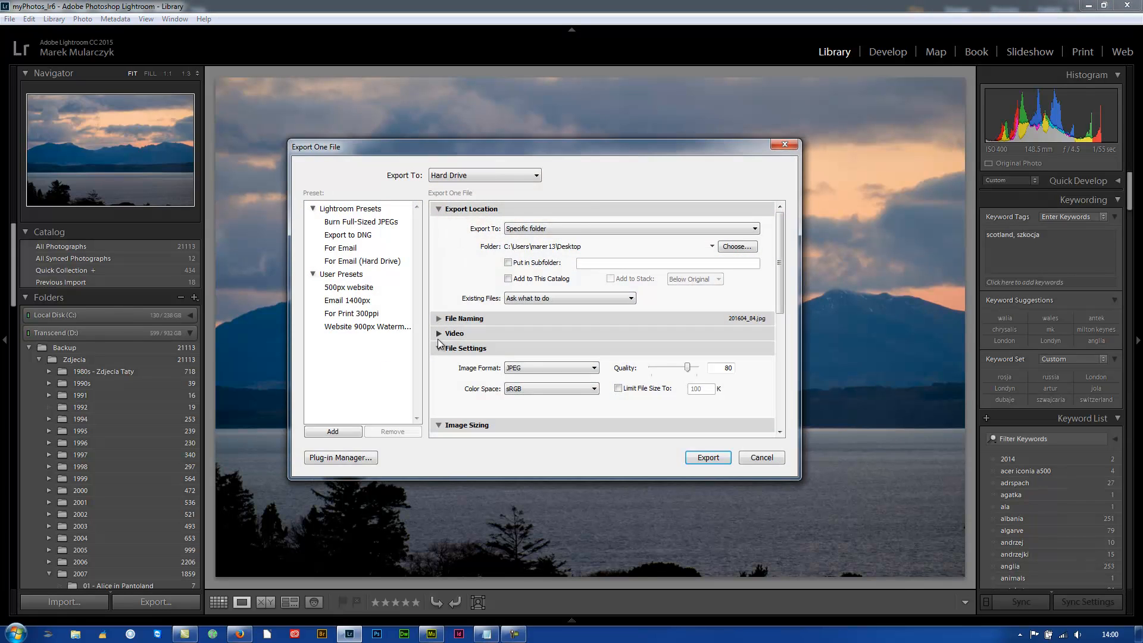
{"action": "left_click_drag", "start_coordinate": [601, 149], "coordinate": [732, 146]}
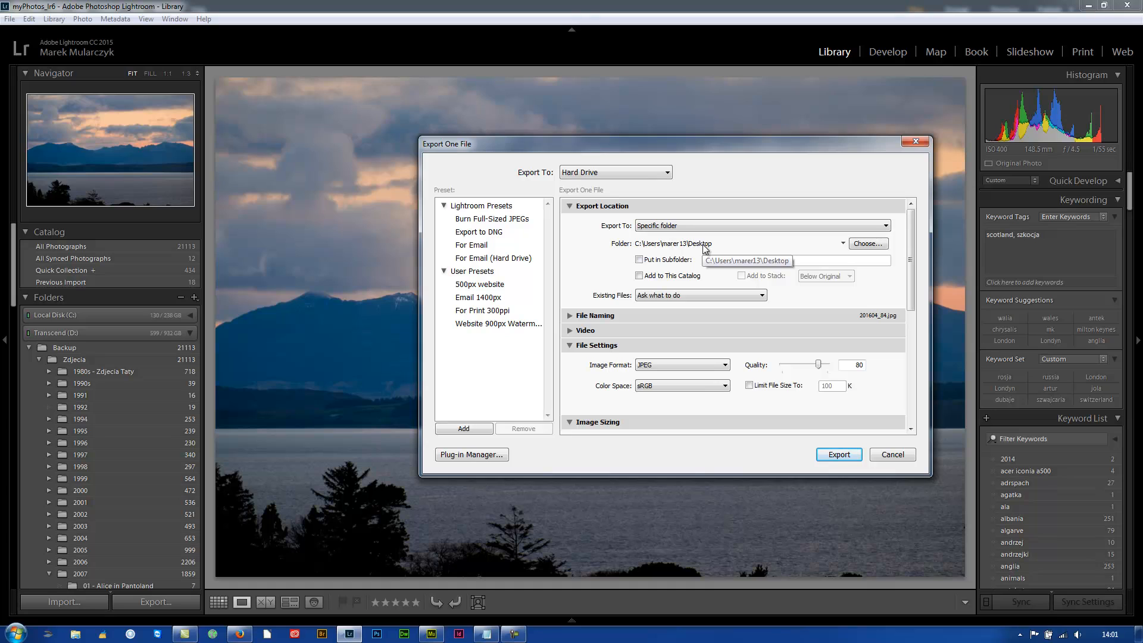
{"action": "left_click", "coordinate": [569, 315]}
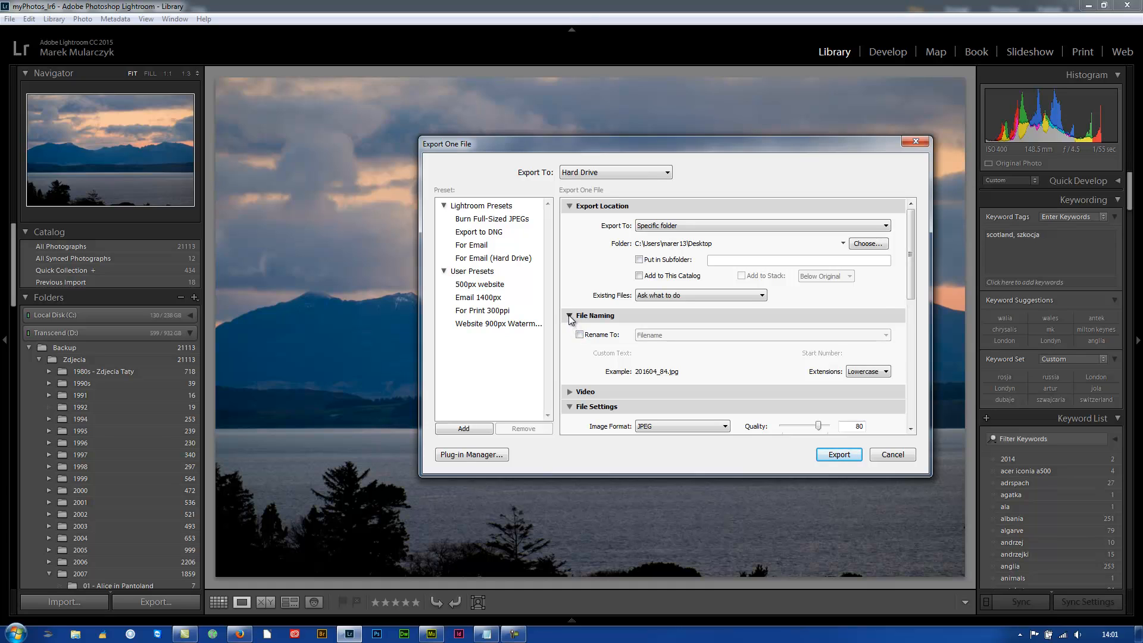
{"action": "left_click", "coordinate": [569, 316]}
{"action": "left_click", "coordinate": [570, 331]}
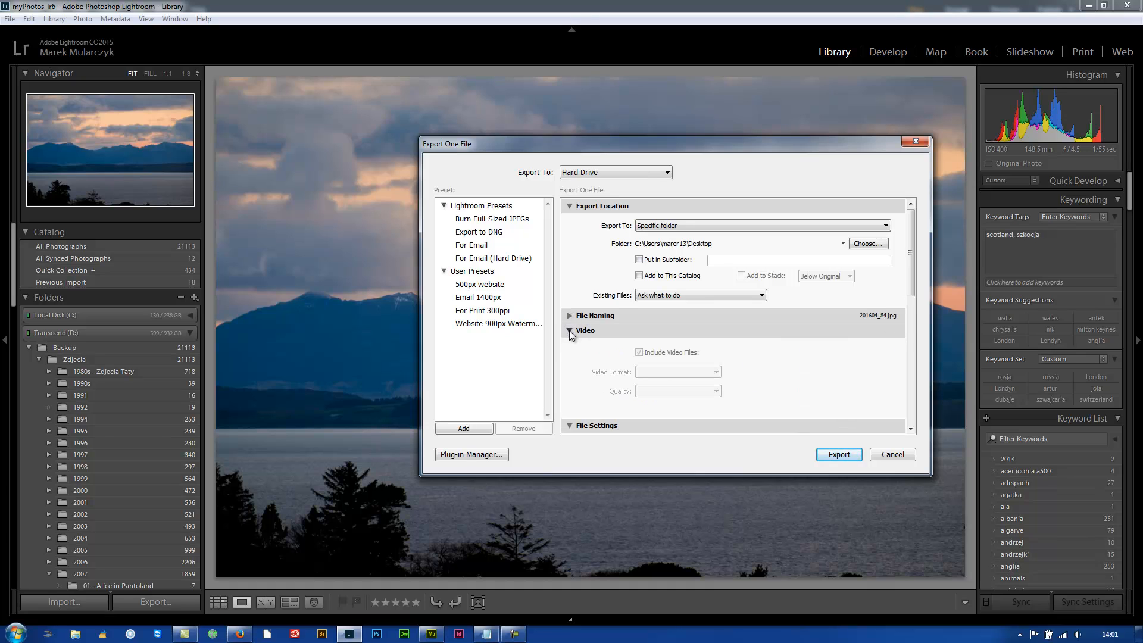
{"action": "left_click", "coordinate": [569, 331]}
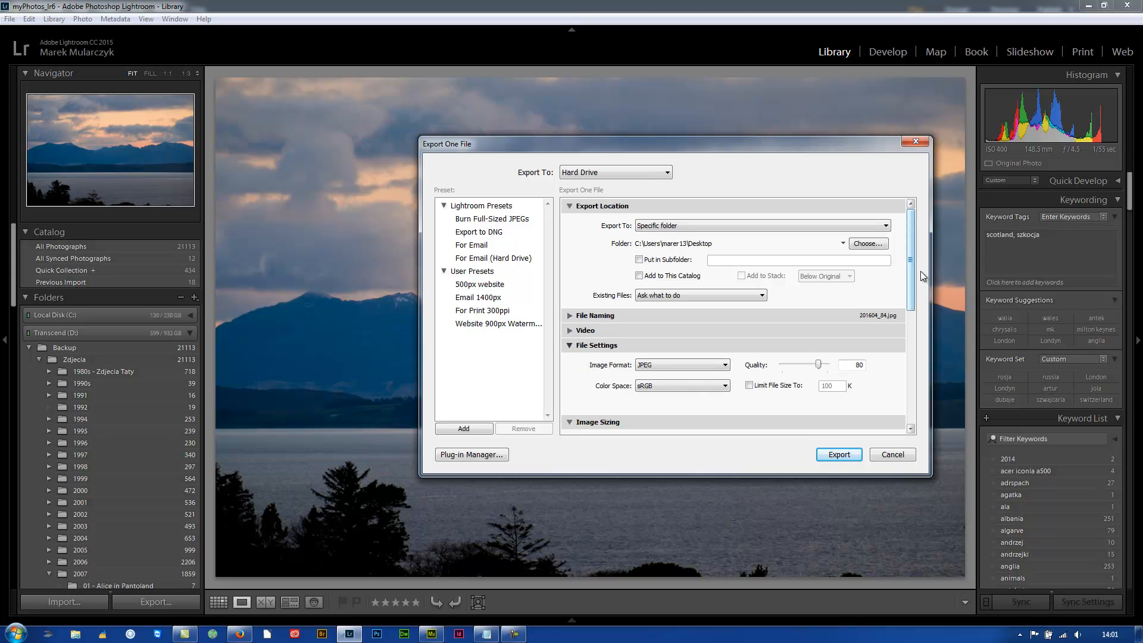
Set the JPEG export quality to 75 and resize the long edge to 1000 pixels at 150 pixels per inch
{"action": "left_click_drag", "start_coordinate": [912, 269], "coordinate": [913, 300]}
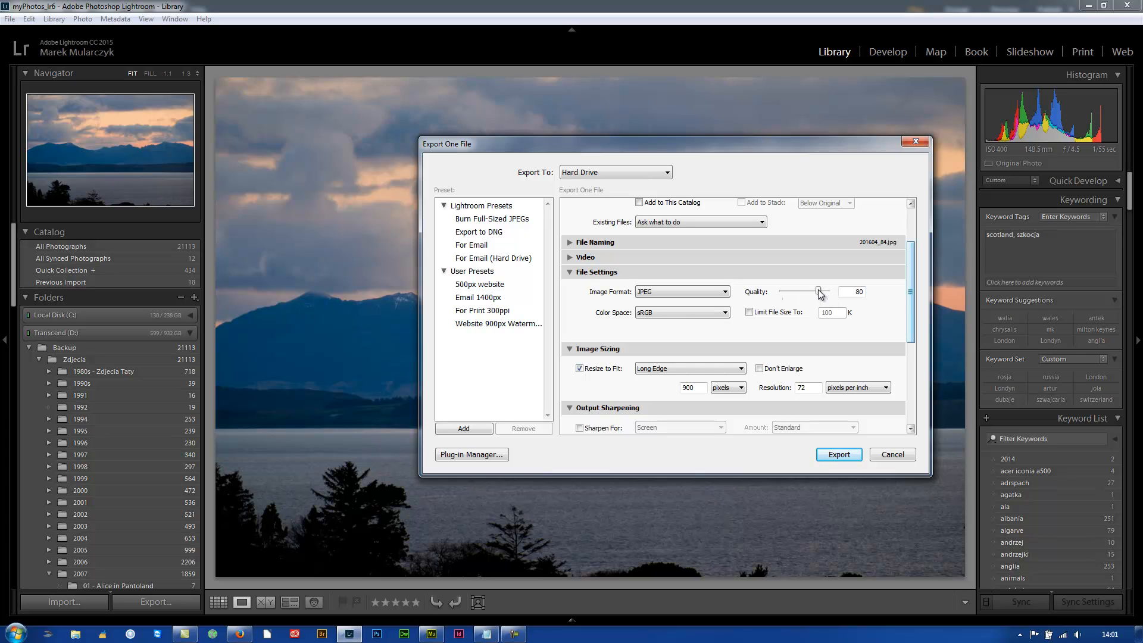
{"action": "left_click_drag", "start_coordinate": [818, 288], "coordinate": [816, 288]}
{"action": "left_click_drag", "start_coordinate": [909, 285], "coordinate": [894, 323]}
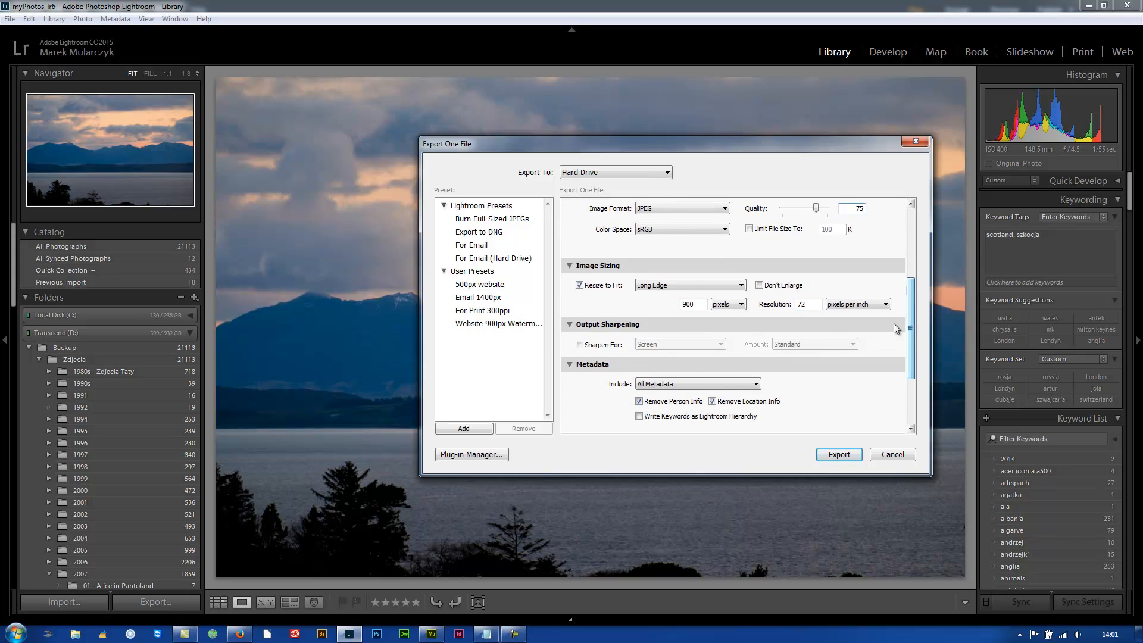
{"action": "left_click", "coordinate": [682, 285]}
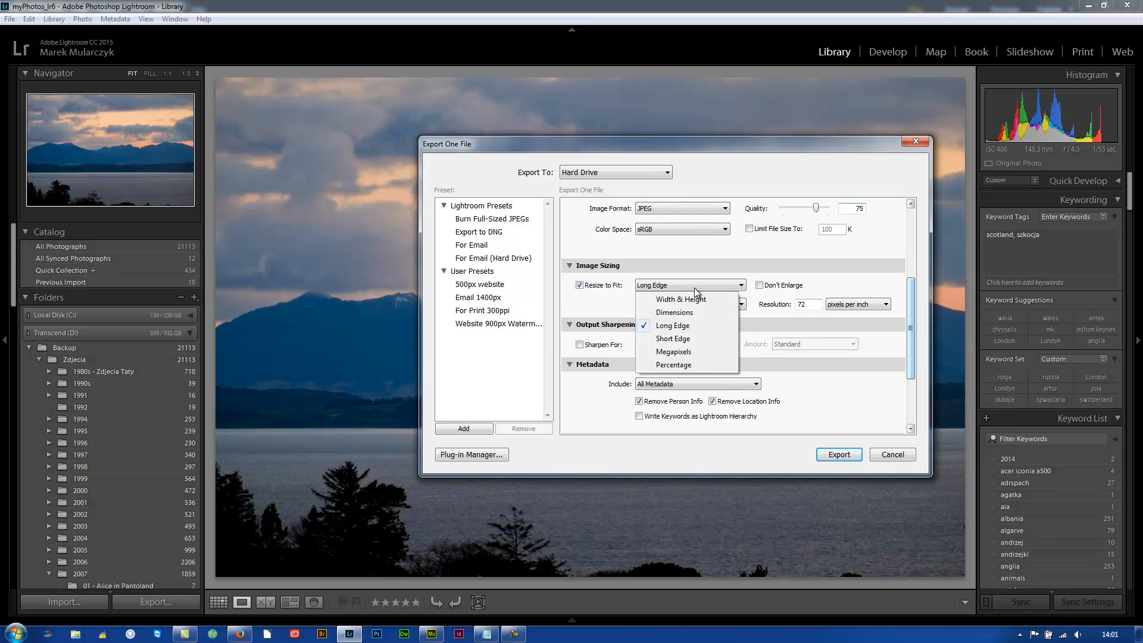
{"action": "left_click", "coordinate": [682, 327]}
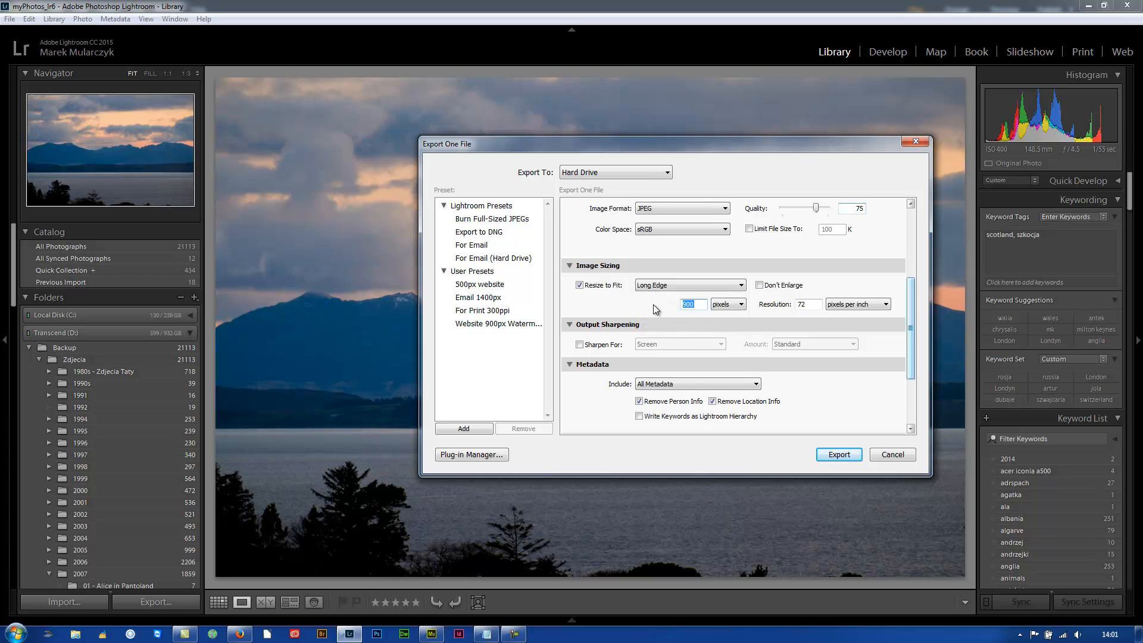
{"action": "type", "text": "10"}
{"action": "left_click_drag", "start_coordinate": [811, 304], "coordinate": [780, 303]}
{"action": "type", "text": "150"}
Open the Watermark Editor from the export's watermark options and delete the existing watermark text
{"action": "left_click_drag", "start_coordinate": [910, 326], "coordinate": [910, 370]}
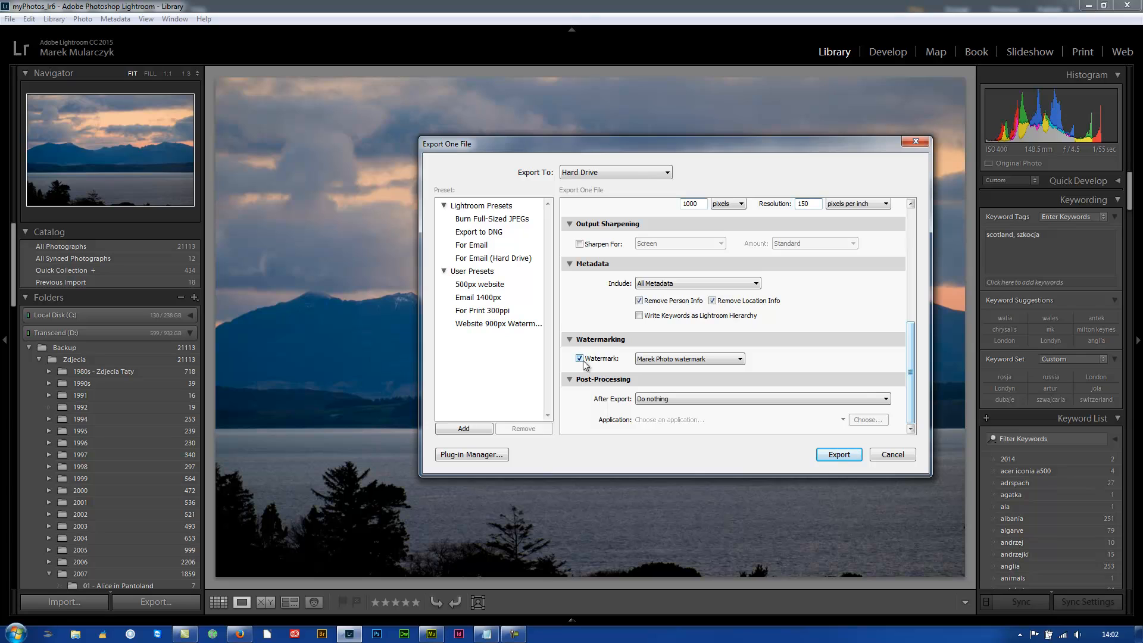
{"action": "left_click", "coordinate": [729, 357]}
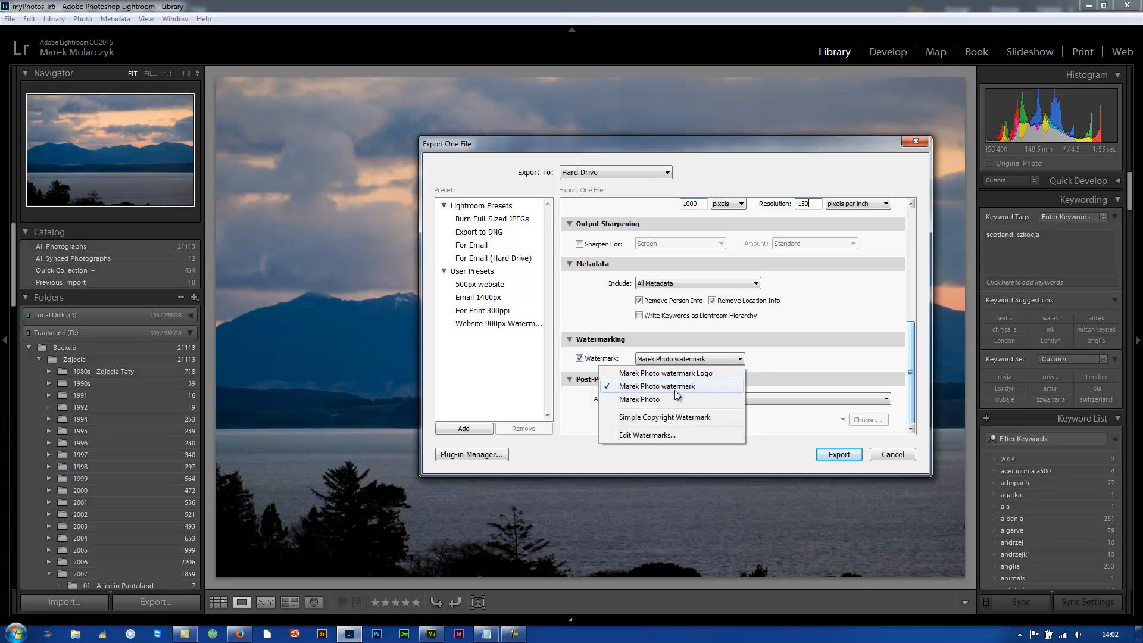
{"action": "left_click", "coordinate": [664, 435]}
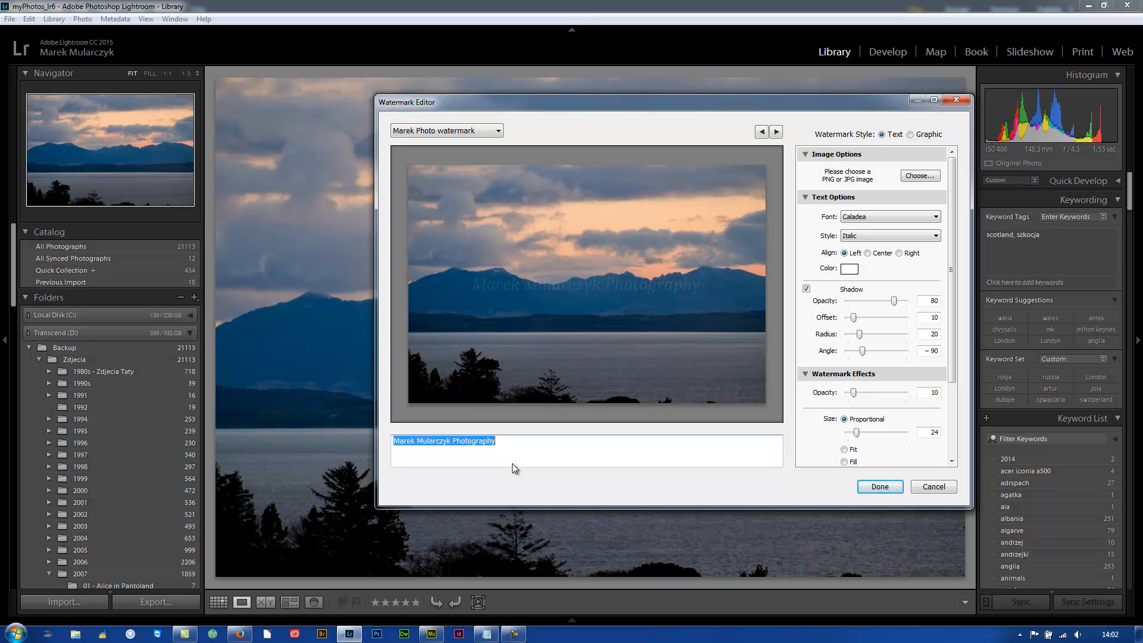
{"action": "key", "text": "BackSpace"}
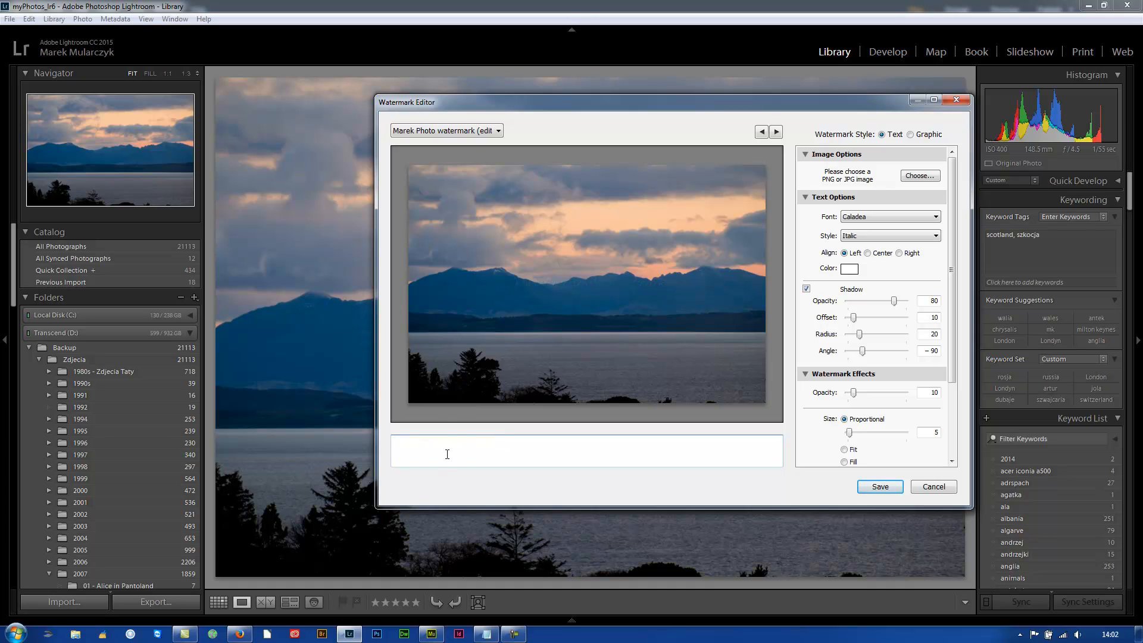
Load the photography logo PNG without background from the My_Designs folder as the graphic watermark
{"action": "left_click", "coordinate": [917, 177]}
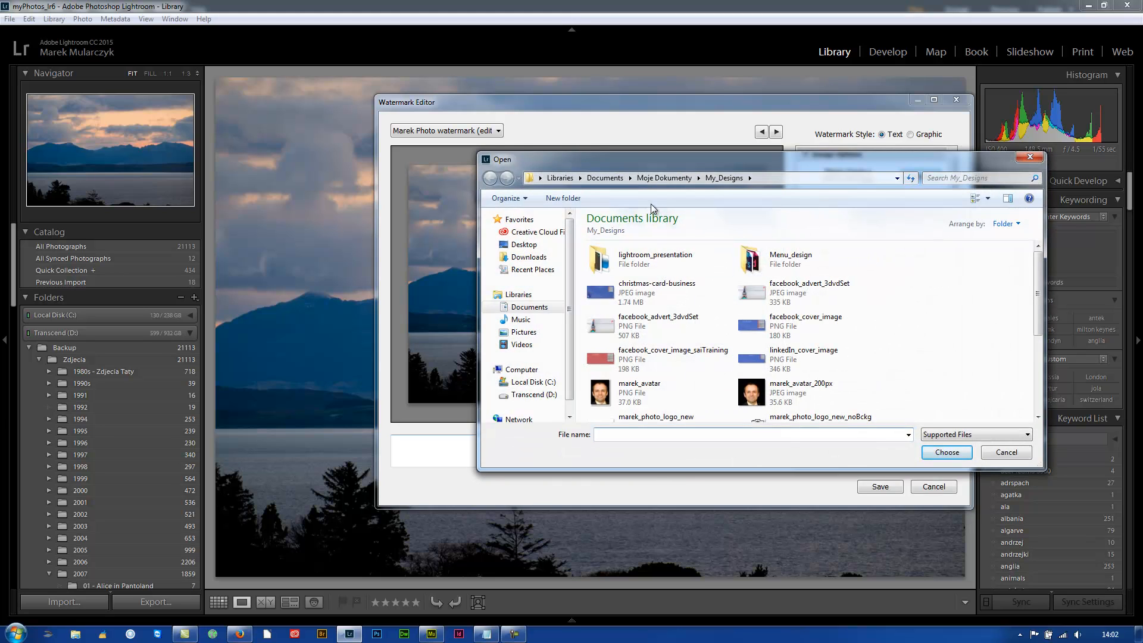
{"action": "left_click_drag", "start_coordinate": [1040, 271], "coordinate": [1037, 321]}
{"action": "left_click", "coordinate": [780, 332]}
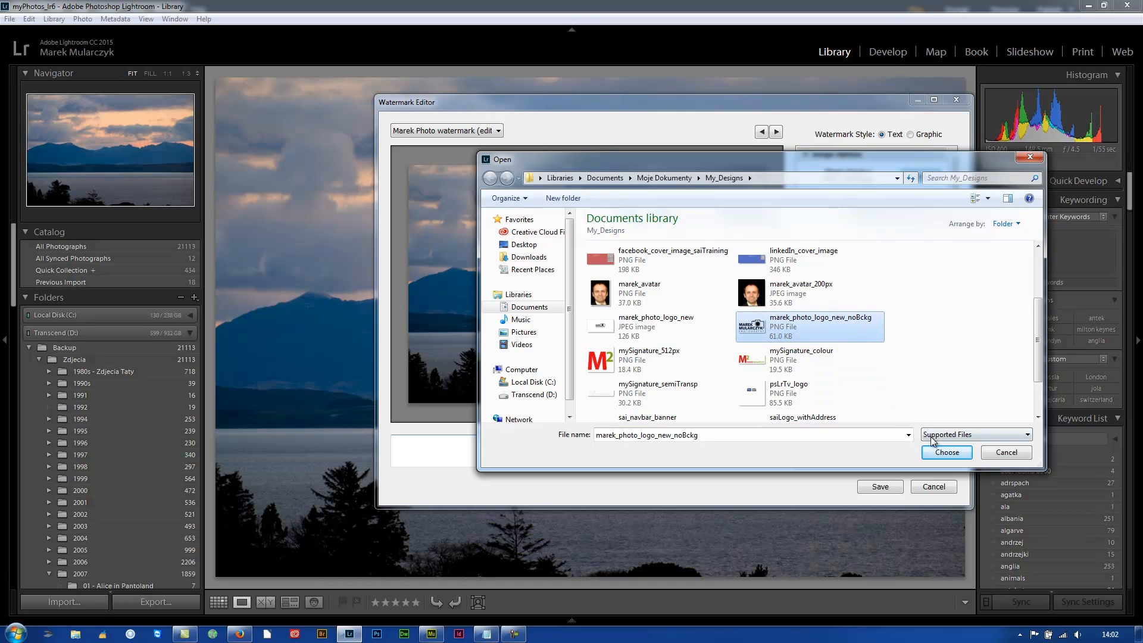
{"action": "left_click", "coordinate": [946, 452]}
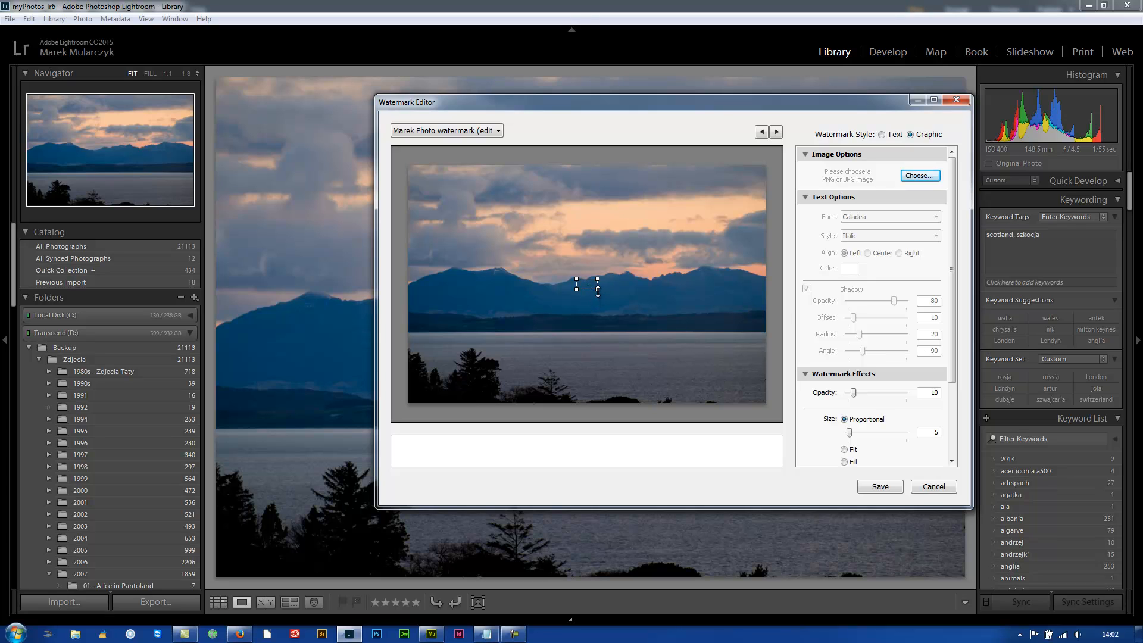
Enlarge the logo watermark to a proportional size of 19 and raise its opacity to 100
{"action": "left_click_drag", "start_coordinate": [598, 288], "coordinate": [626, 305]}
{"action": "left_click_drag", "start_coordinate": [852, 392], "coordinate": [905, 392]}
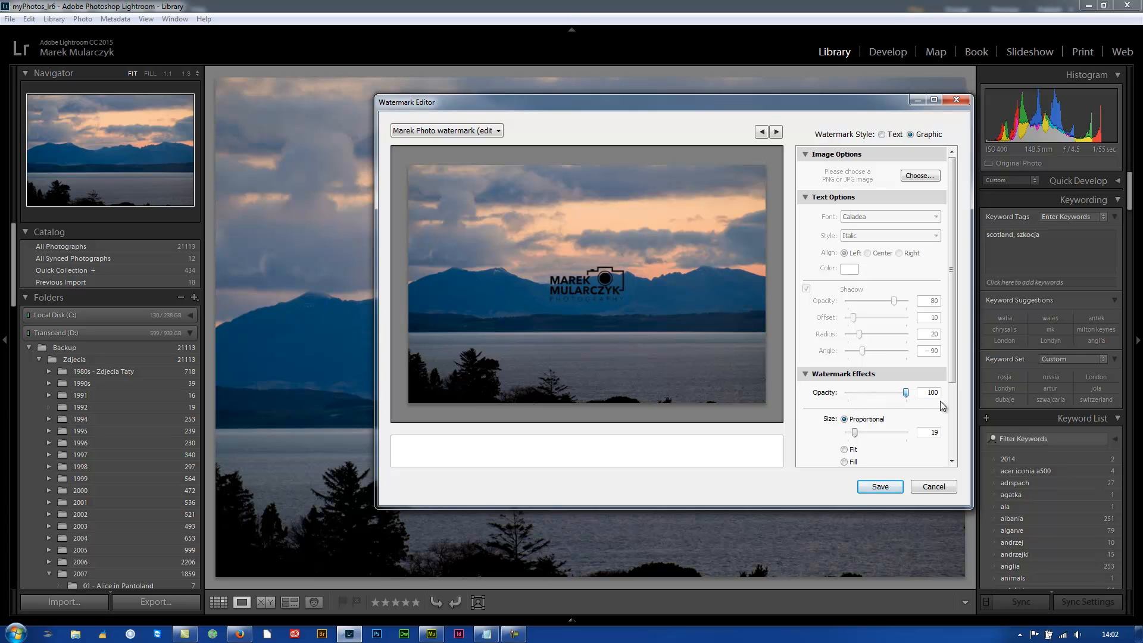
{"action": "mouse_move", "coordinate": [581, 279]}
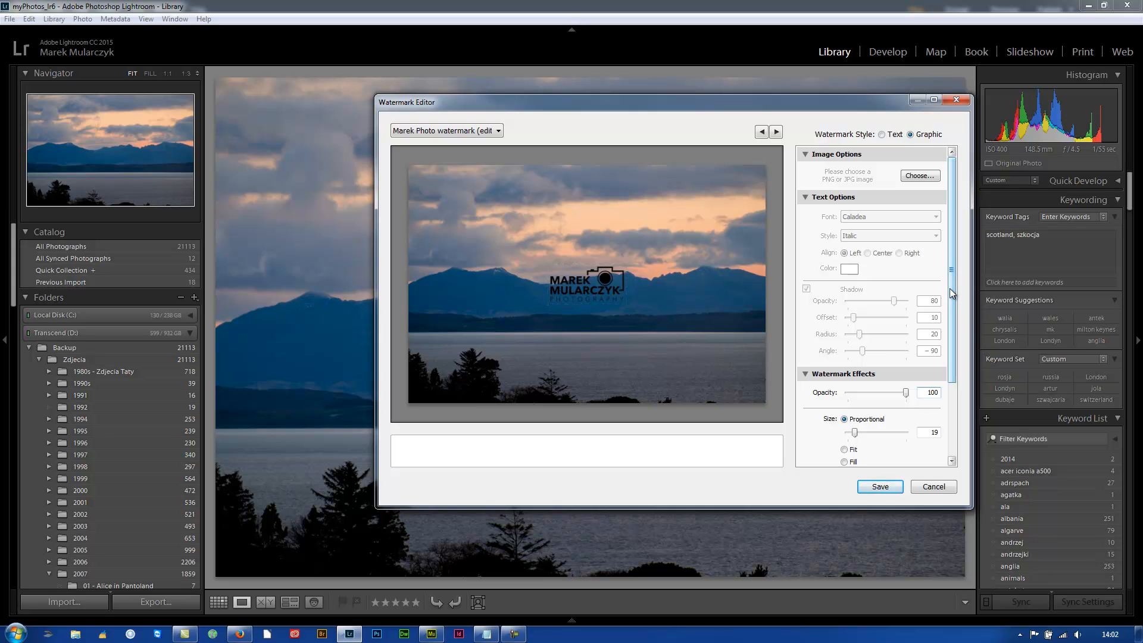
Anchor the logo watermark to the lower-right corner of the photo, keeping its proportional size at 19
{"action": "left_click_drag", "start_coordinate": [951, 291], "coordinate": [956, 393]}
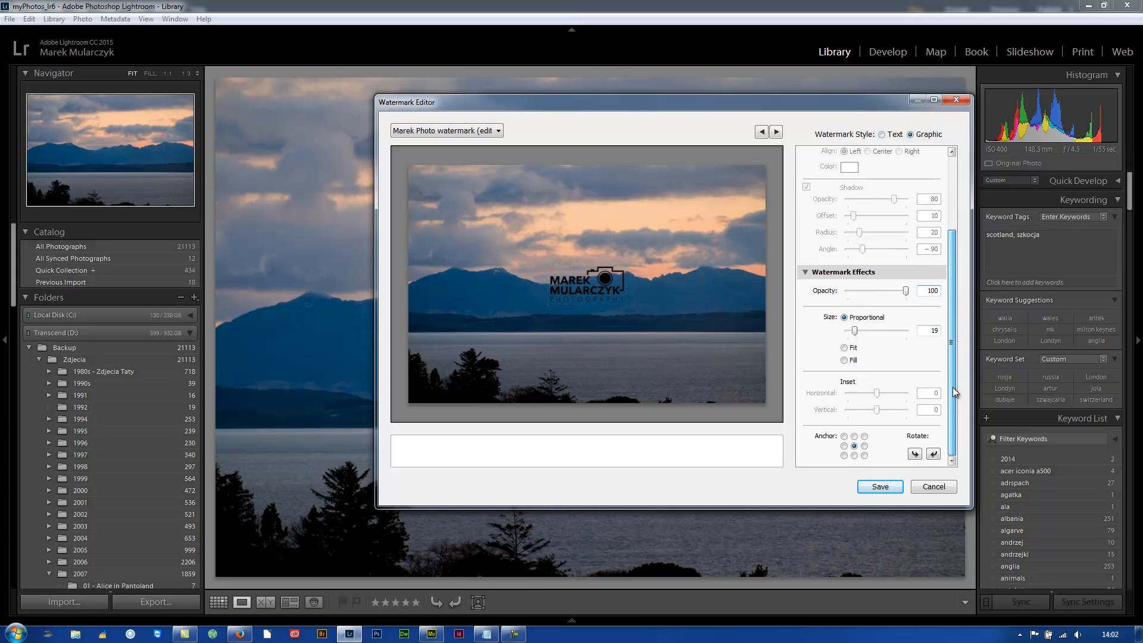
{"action": "left_click", "coordinate": [864, 456]}
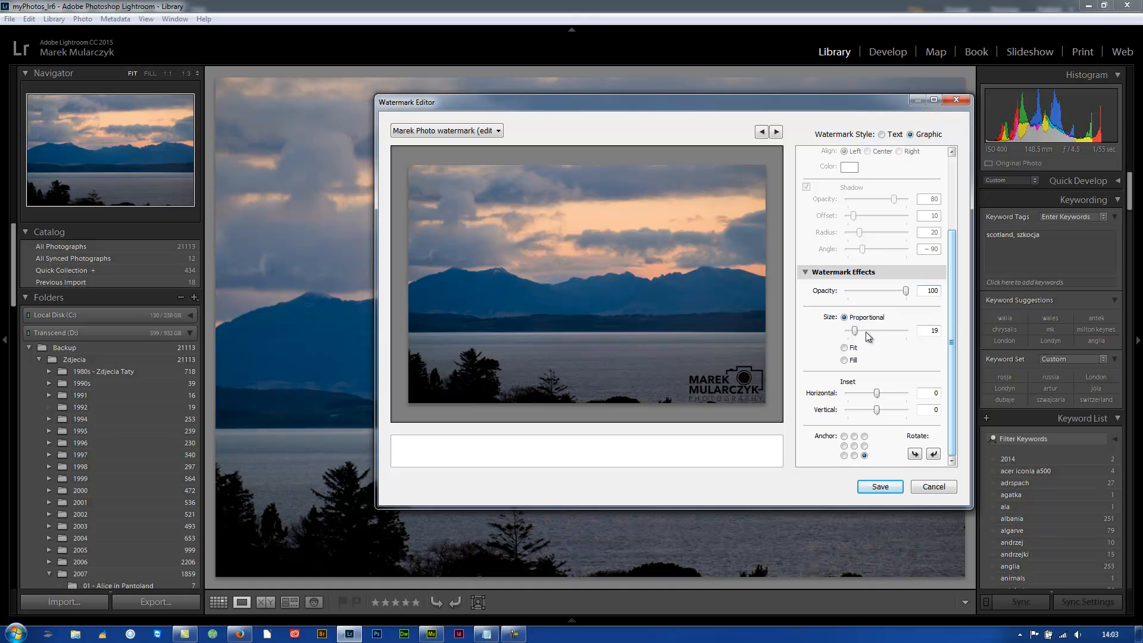
{"action": "left_click_drag", "start_coordinate": [855, 335], "coordinate": [855, 337]}
Lower the logo watermark's opacity to 33 and set its horizontal and vertical insets to 2
{"action": "left_click_drag", "start_coordinate": [905, 291], "coordinate": [905, 296]}
{"action": "left_click_drag", "start_coordinate": [898, 292], "coordinate": [867, 295]}
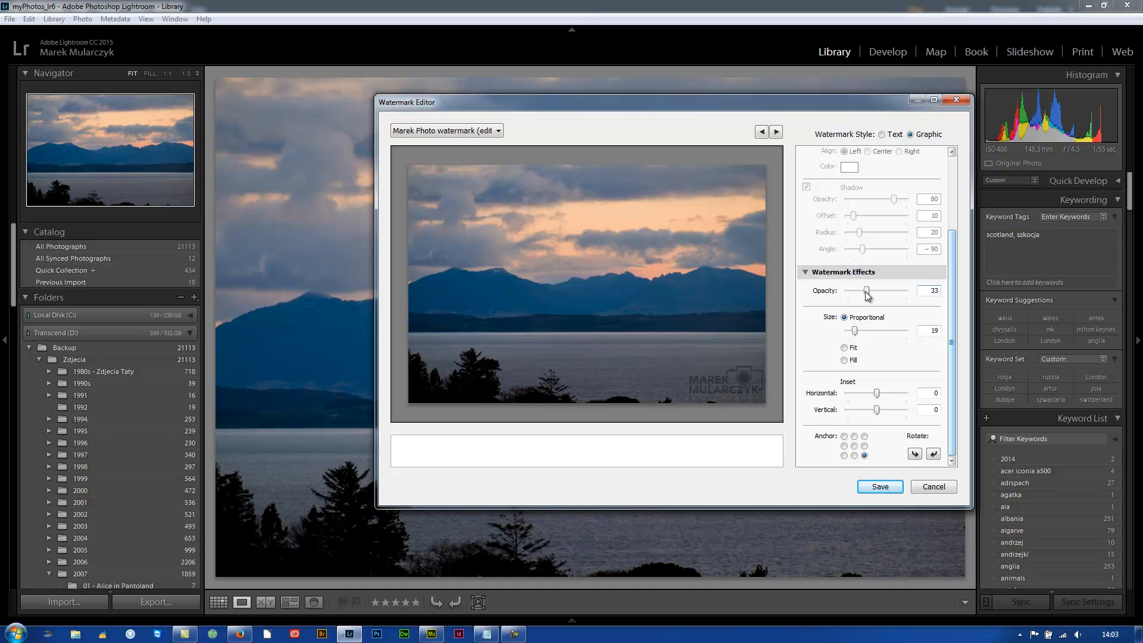
{"action": "mouse_move", "coordinate": [876, 408]}
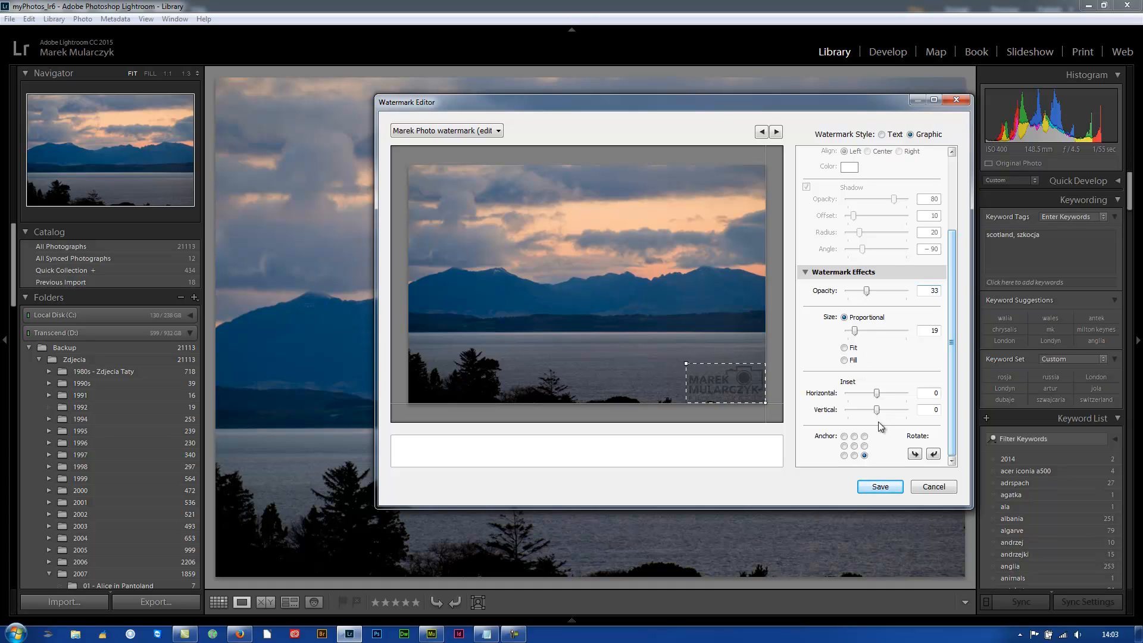
{"action": "left_click_drag", "start_coordinate": [876, 393], "coordinate": [882, 411]}
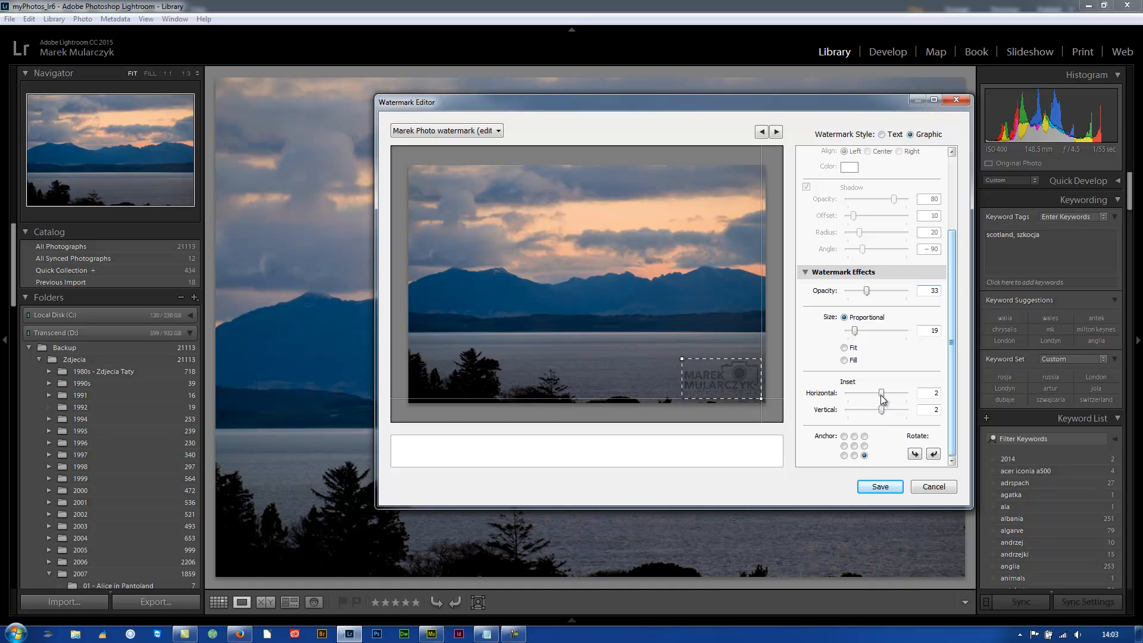
Save the logo watermark settings as a new watermark preset named Instagram Watermarked
{"action": "left_click", "coordinate": [878, 487]}
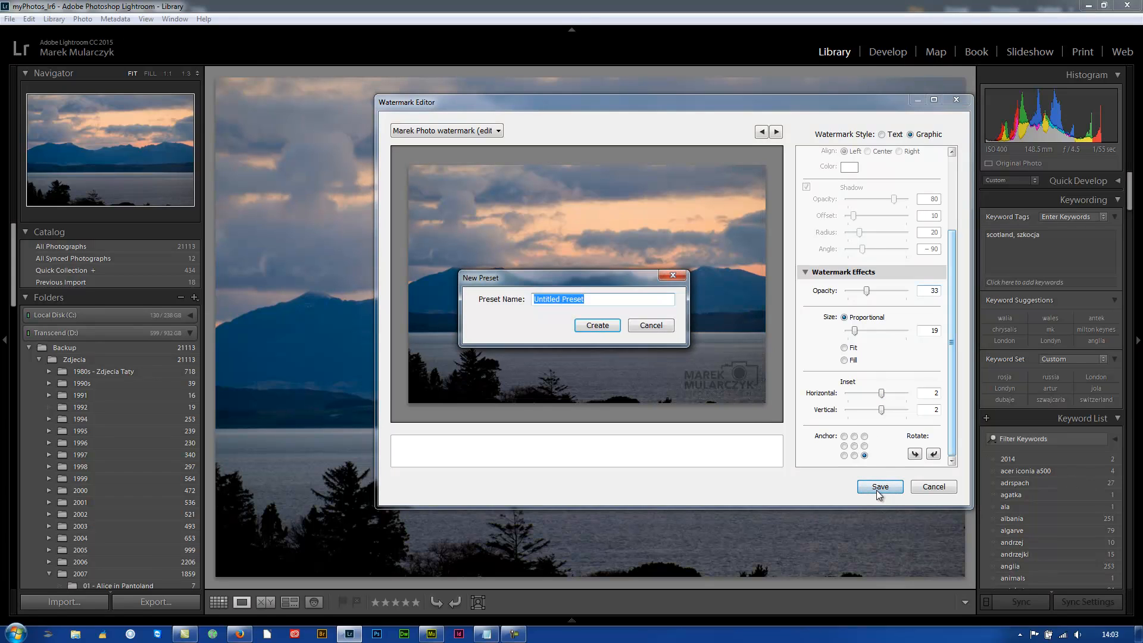
{"action": "type", "text": "Instagram Watermarked"}
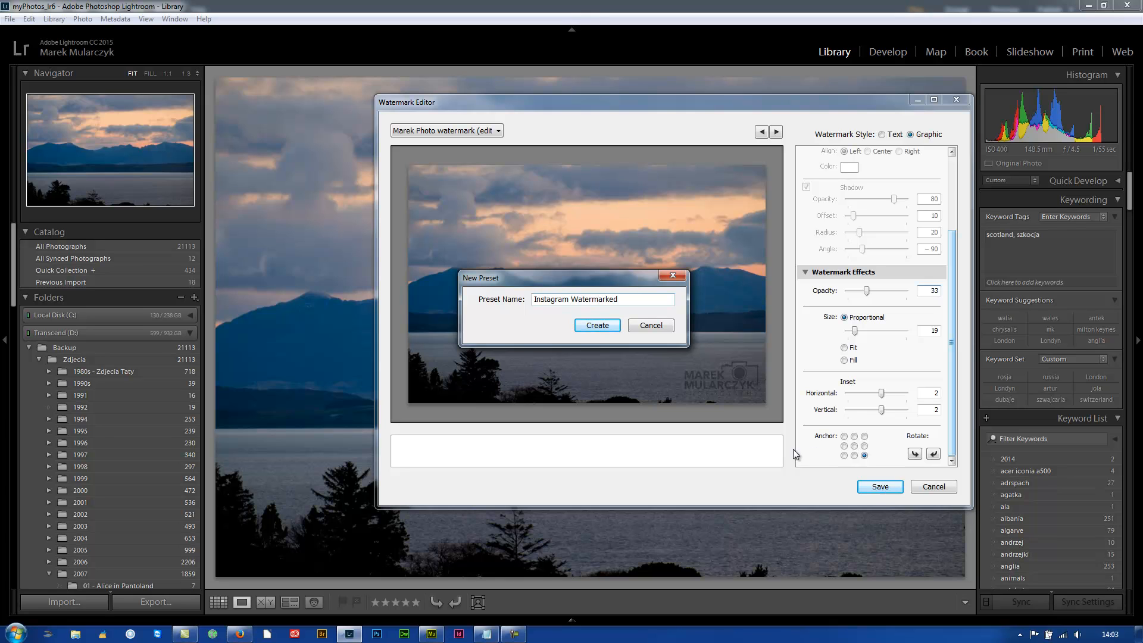
{"action": "left_click", "coordinate": [588, 322]}
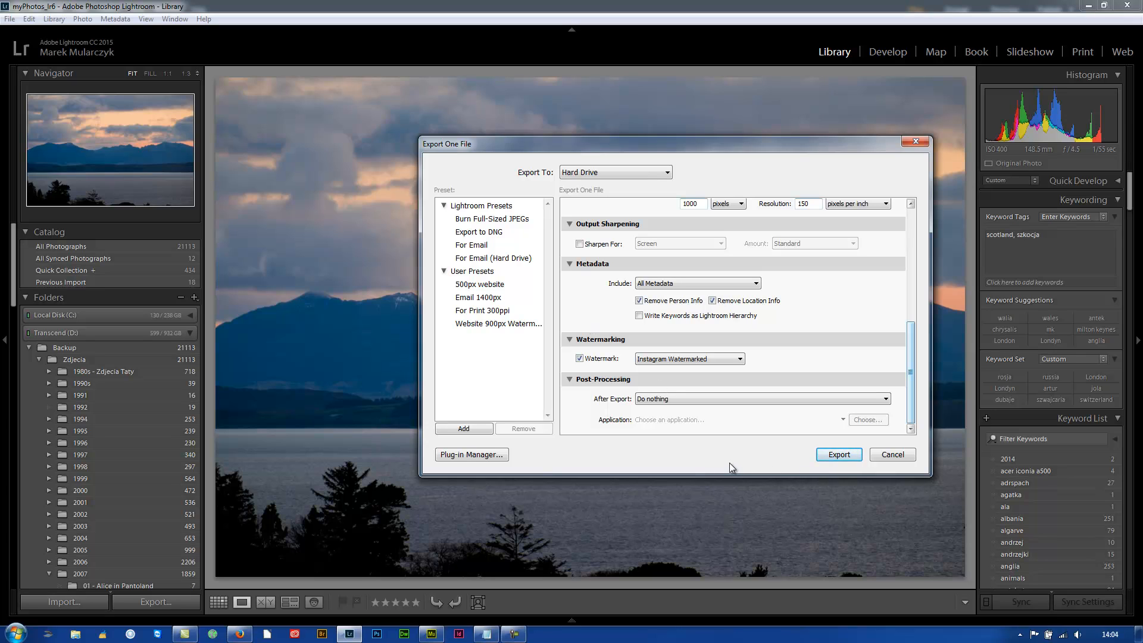
Save the current export settings as an export preset named Instagram Watermarked in the User Presets folder
{"action": "left_click", "coordinate": [463, 428]}
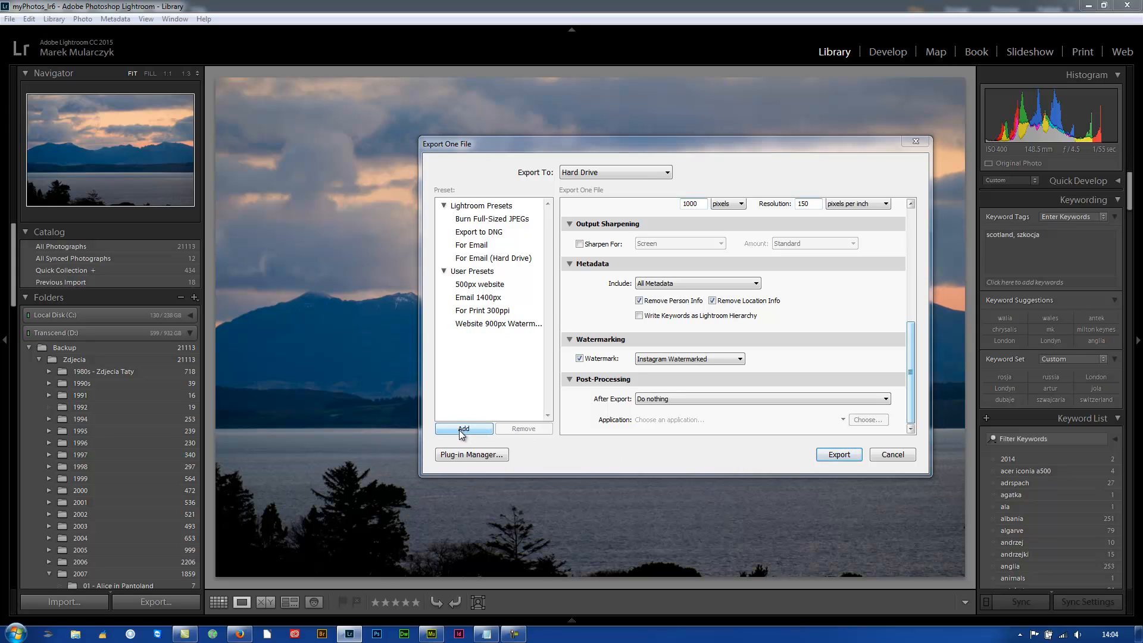
{"action": "type", "text": "In"}
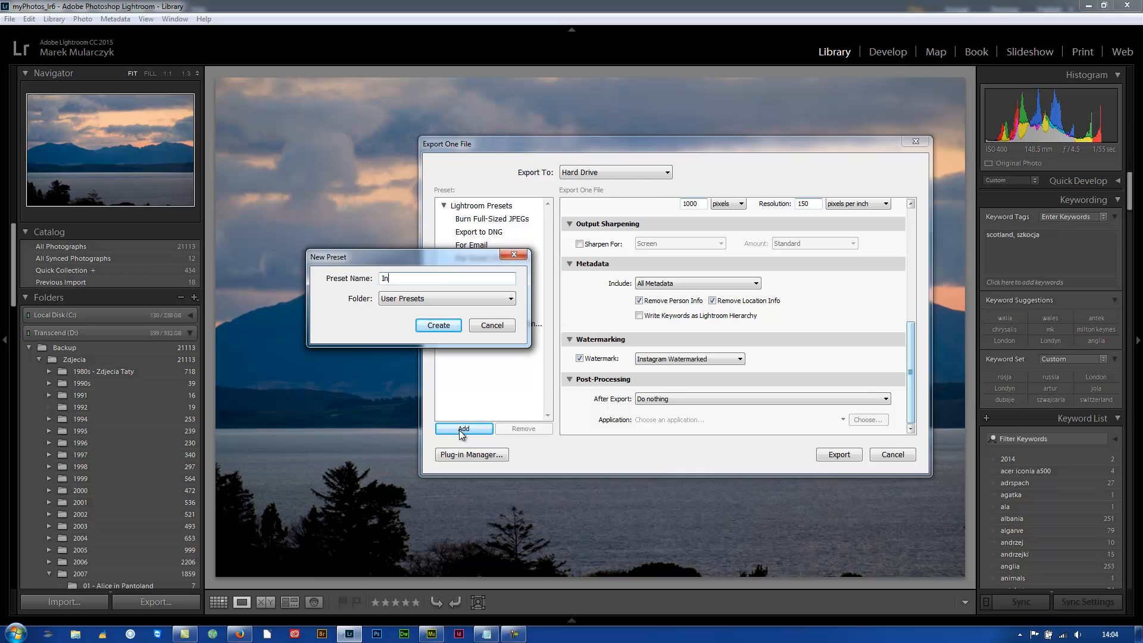
{"action": "type", "text": "stagram Watermarked"}
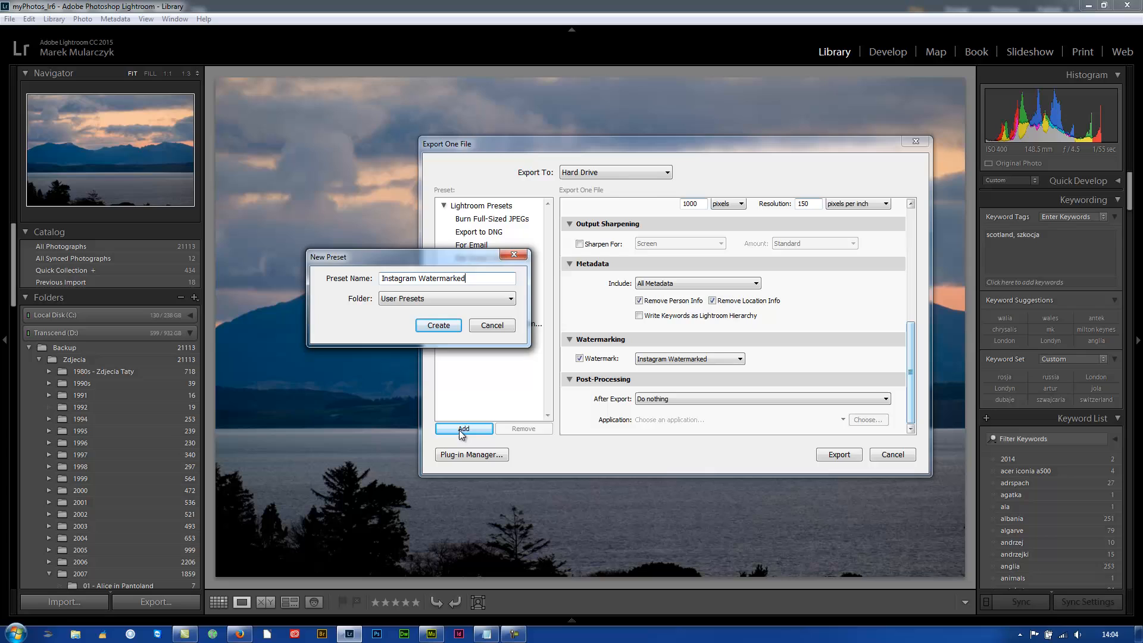
{"action": "left_click", "coordinate": [440, 327]}
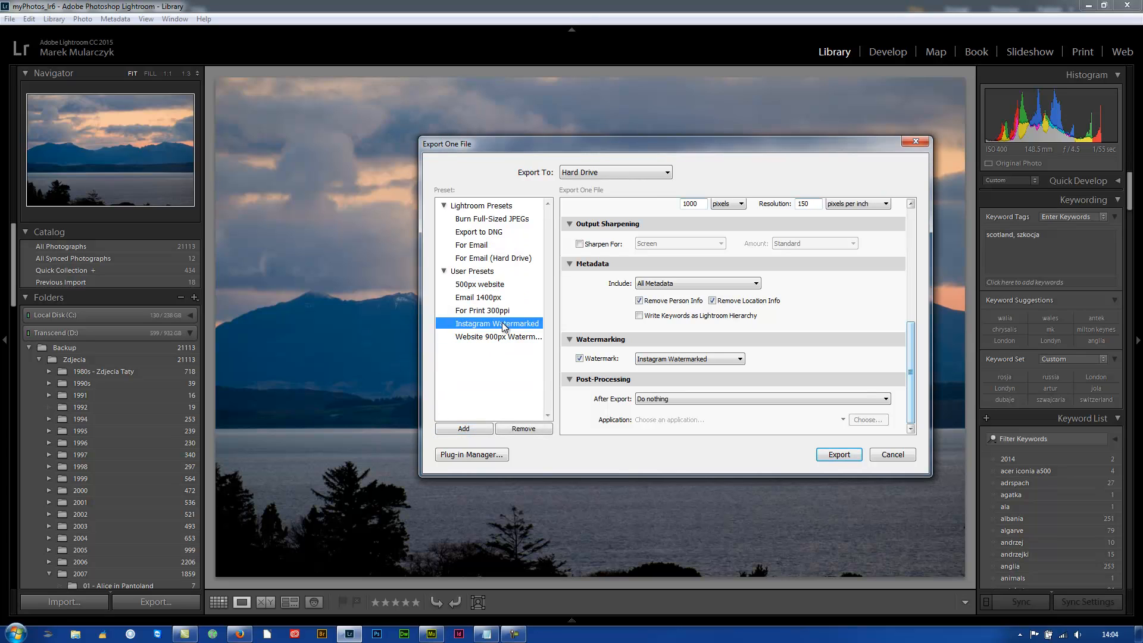
Export the mountain photo, overwriting the existing 201604_84.jpg, and export the neighbouring ferry photo with the previous export settings
{"action": "left_click", "coordinate": [833, 456]}
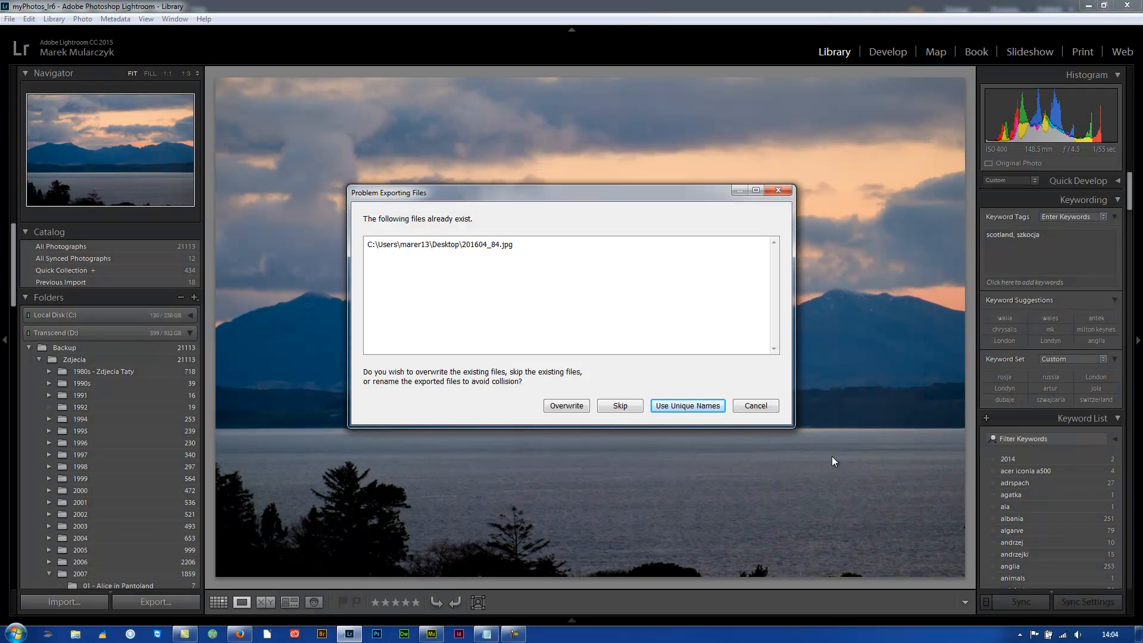
{"action": "left_click", "coordinate": [578, 409]}
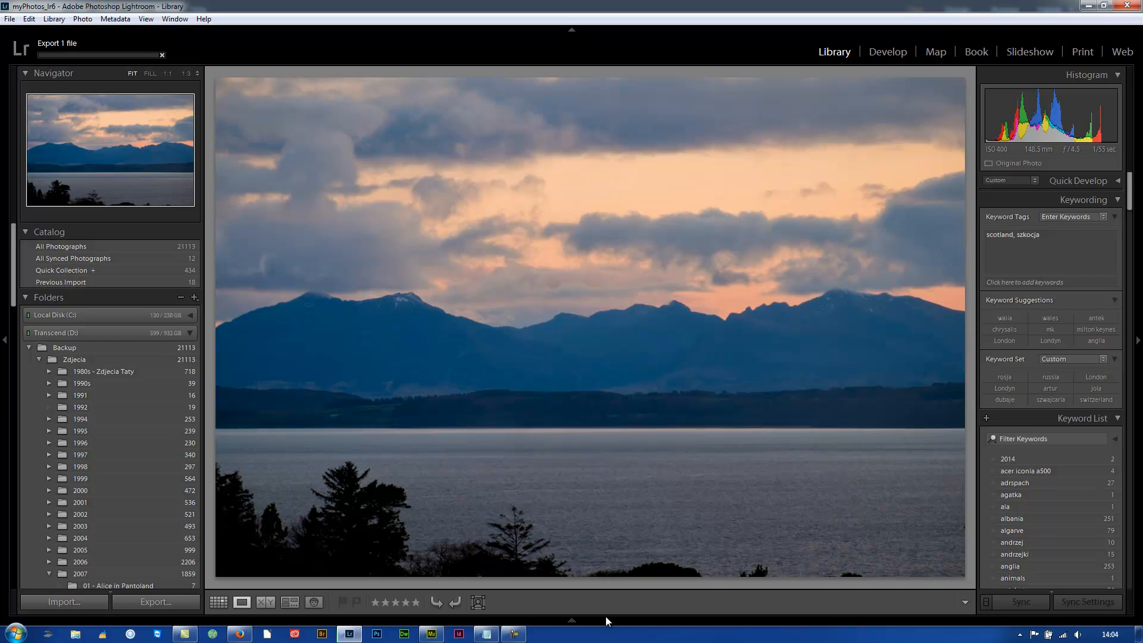
{"action": "mouse_move", "coordinate": [605, 616]}
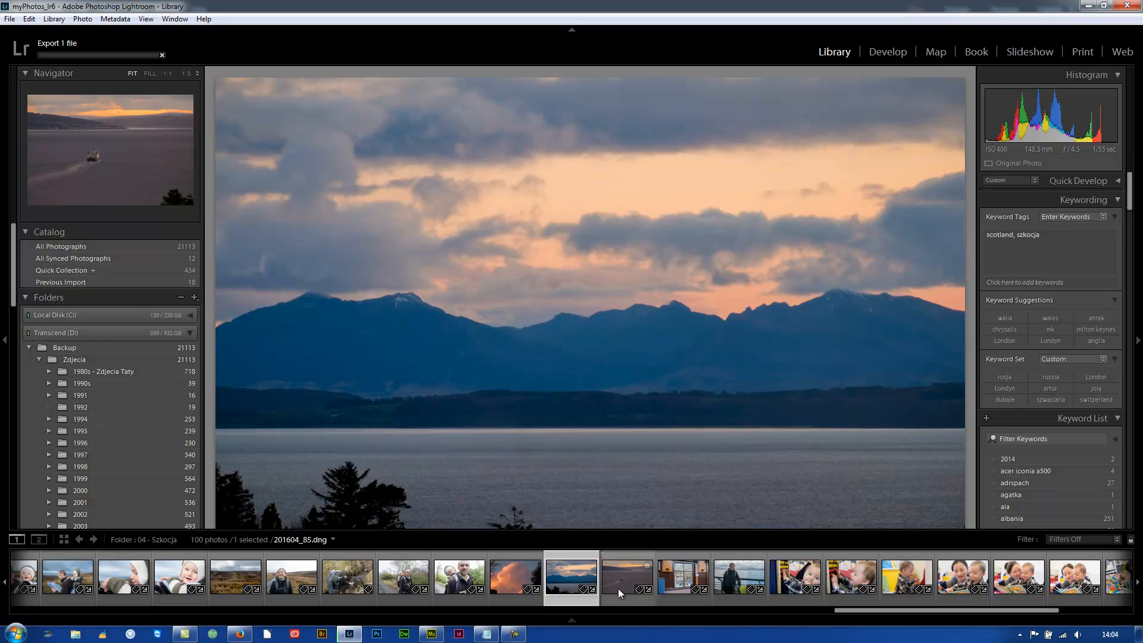
{"action": "left_click", "coordinate": [618, 589]}
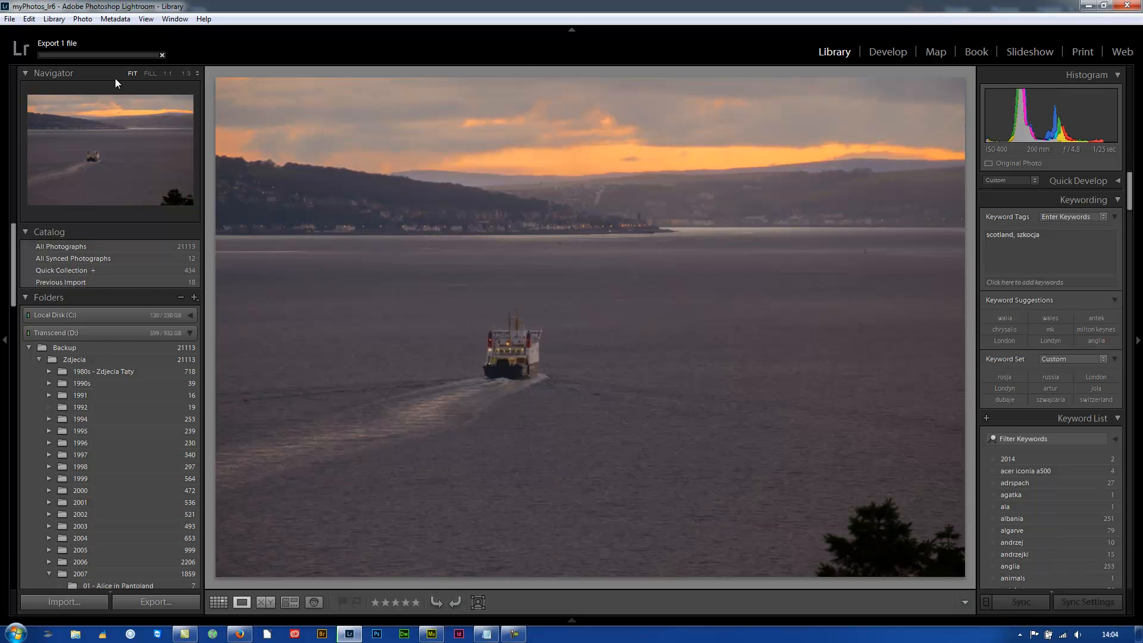
{"action": "left_click", "coordinate": [9, 19]}
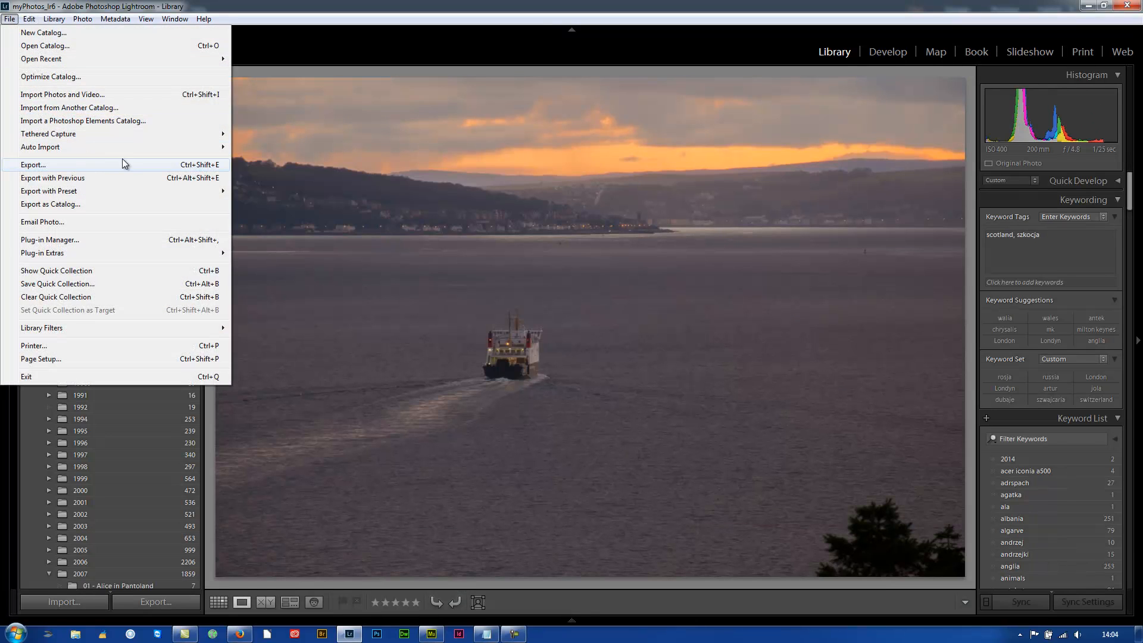
{"action": "left_click", "coordinate": [196, 177]}
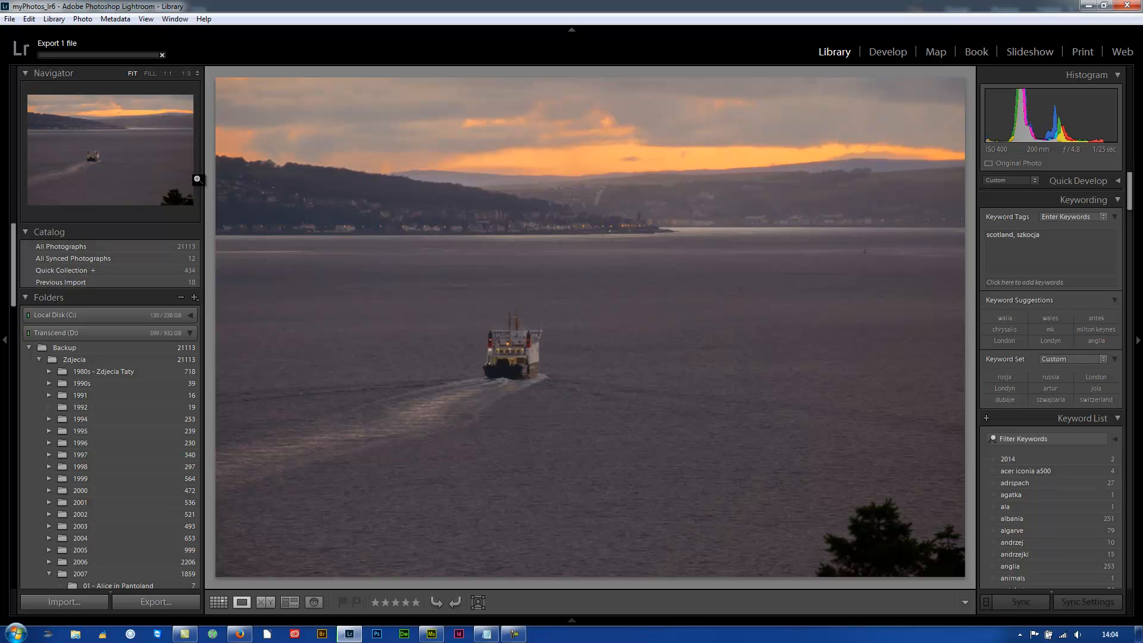
Switch to Windows Explorer and locate the exported photos 201604_84 and 201604_85 in the Desktop folder
{"action": "key", "text": "super"}
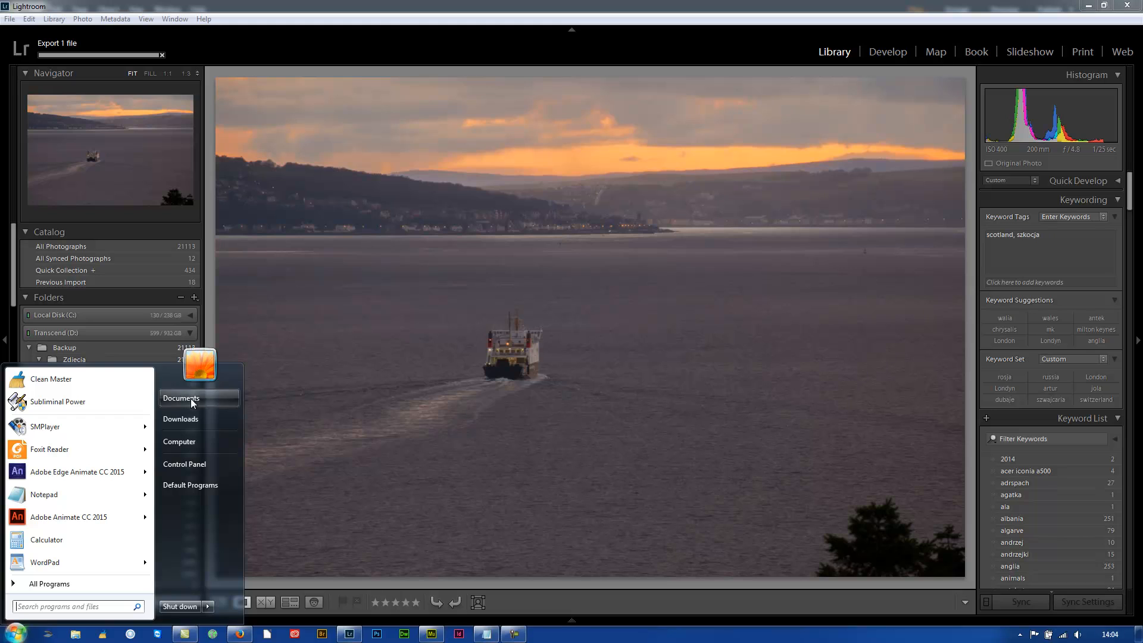
{"action": "left_click", "coordinate": [191, 399]}
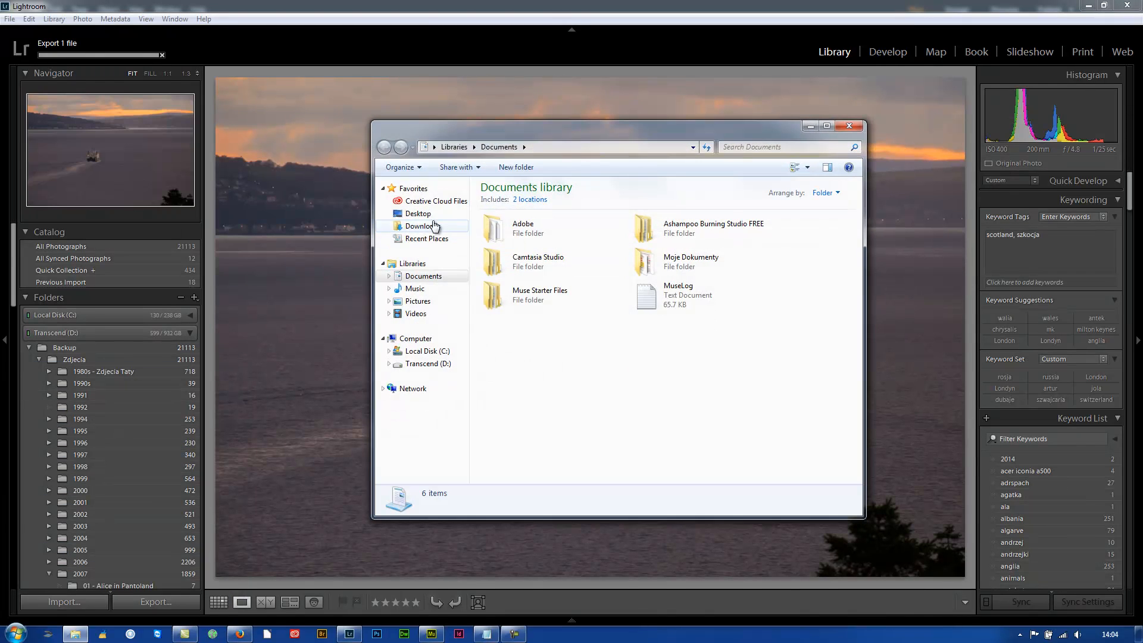
{"action": "left_click", "coordinate": [424, 226]}
{"action": "left_click", "coordinate": [429, 215]}
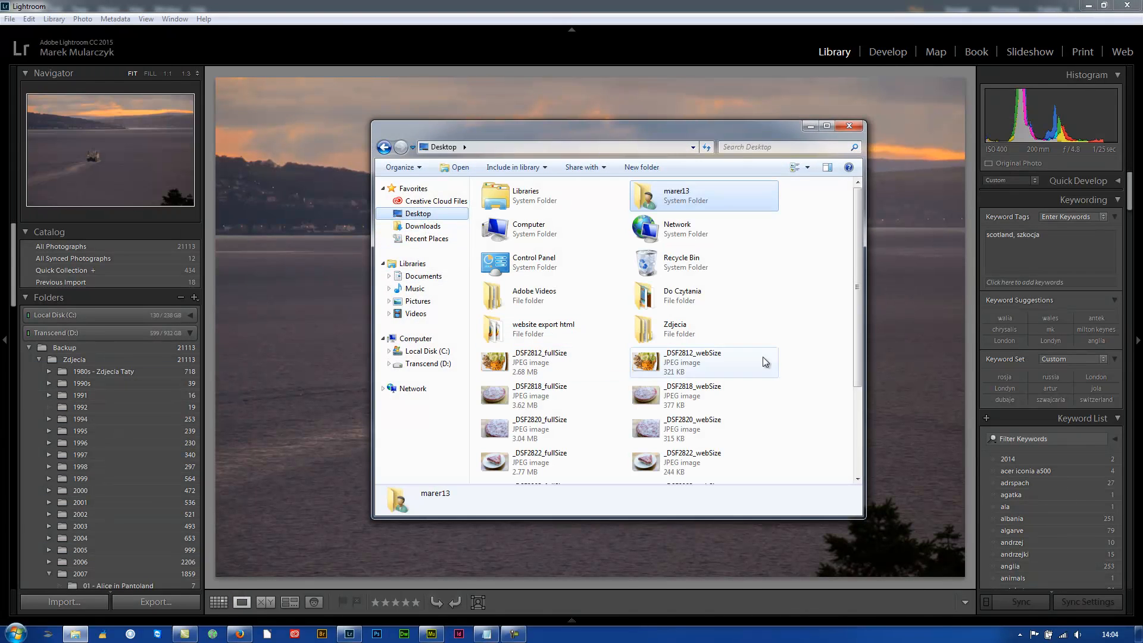
{"action": "scroll", "coordinate": [829, 304], "scroll_direction": "down", "scroll_amount": 3}
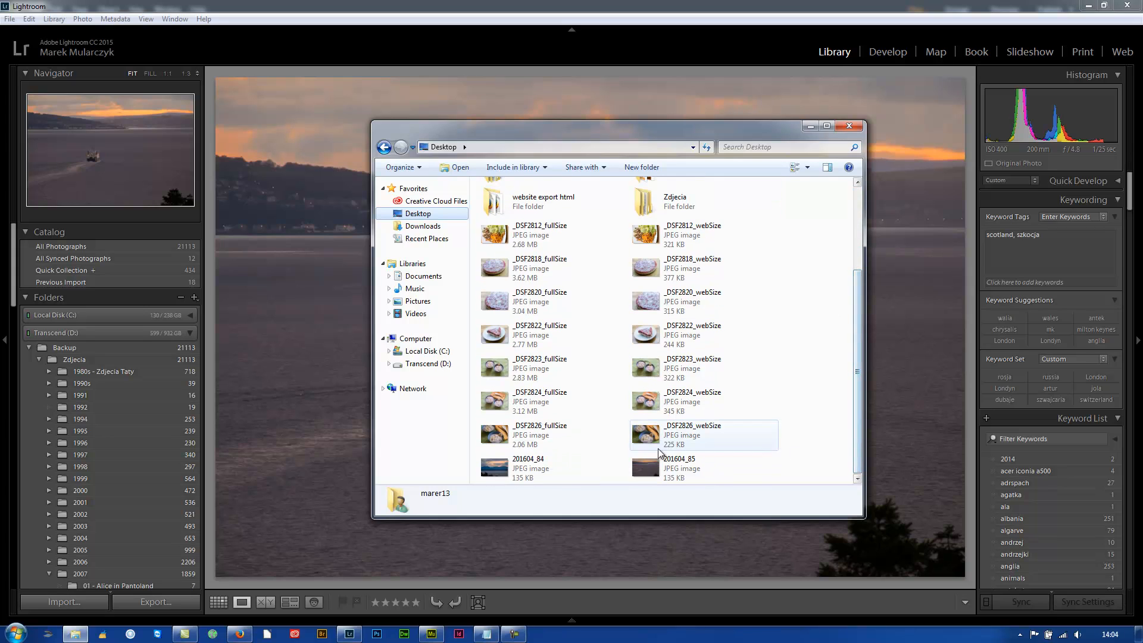
View the exported 201604_84 and 201604_85 in Windows Photo Viewer, and return to the mountain photo in Lightroom
{"action": "left_click", "coordinate": [523, 472]}
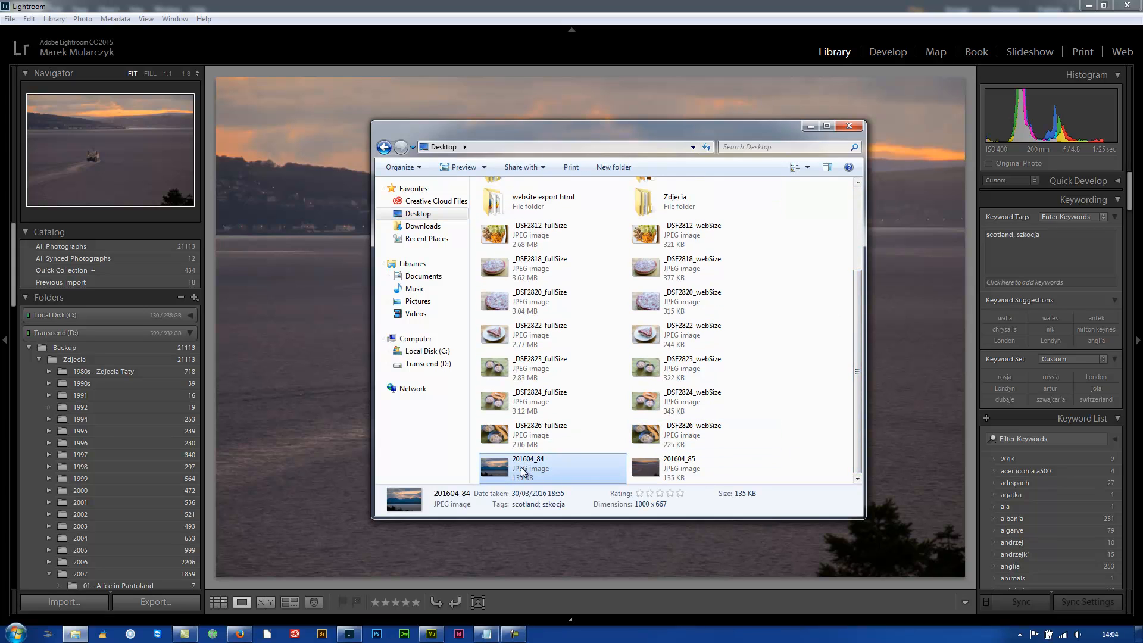
{"action": "double_click", "coordinate": [522, 471]}
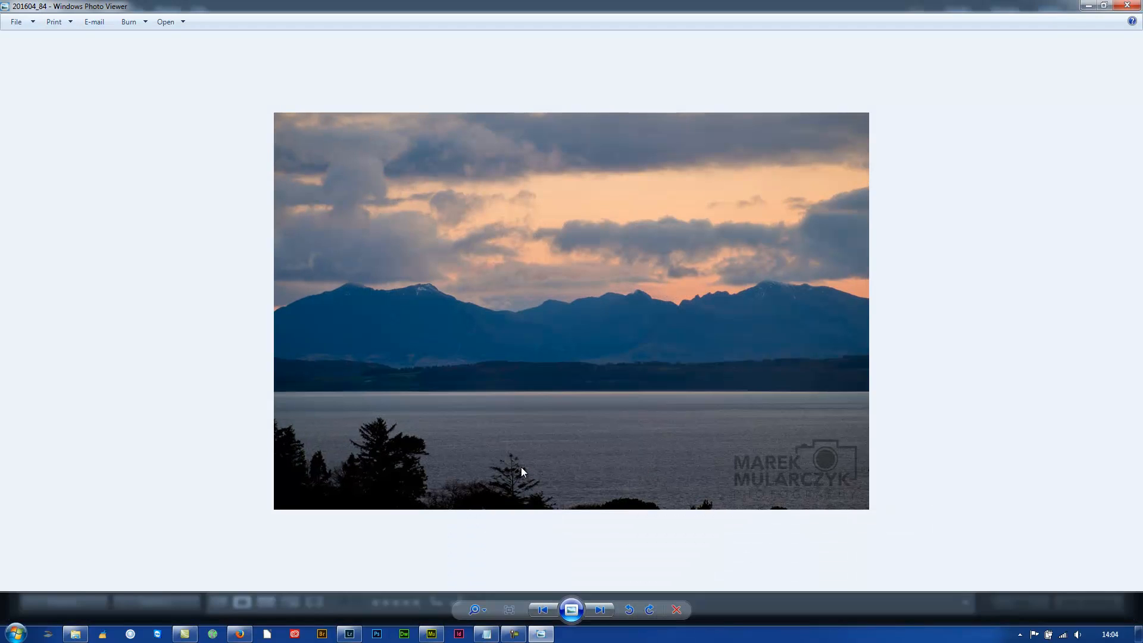
{"action": "key", "text": "Right"}
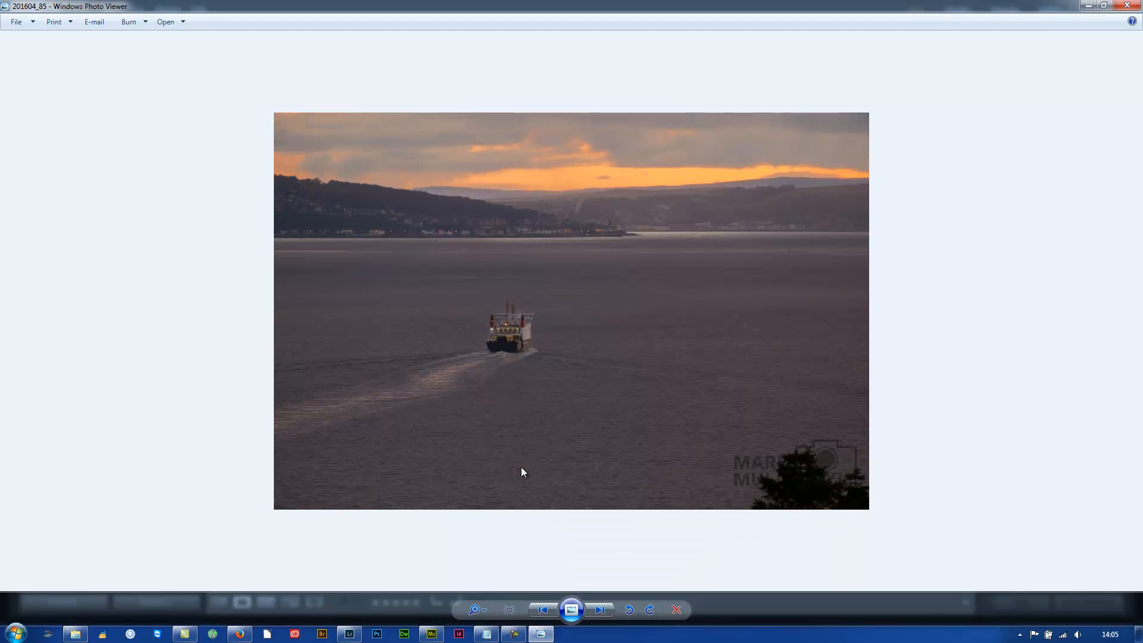
{"action": "key", "text": "alt+F4"}
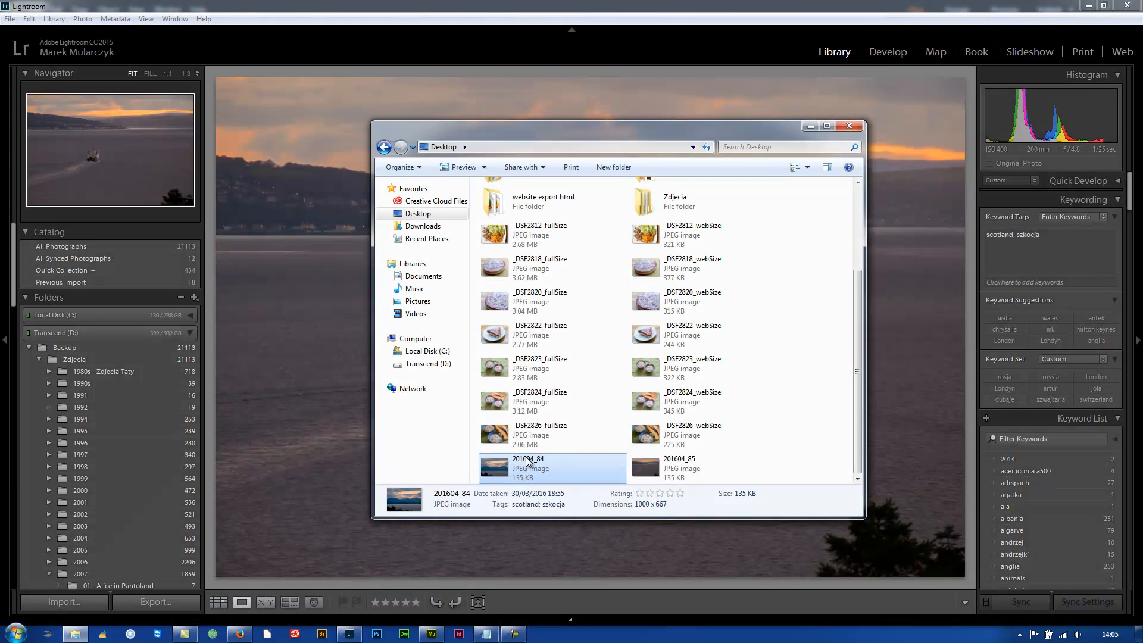
{"action": "left_click", "coordinate": [848, 126]}
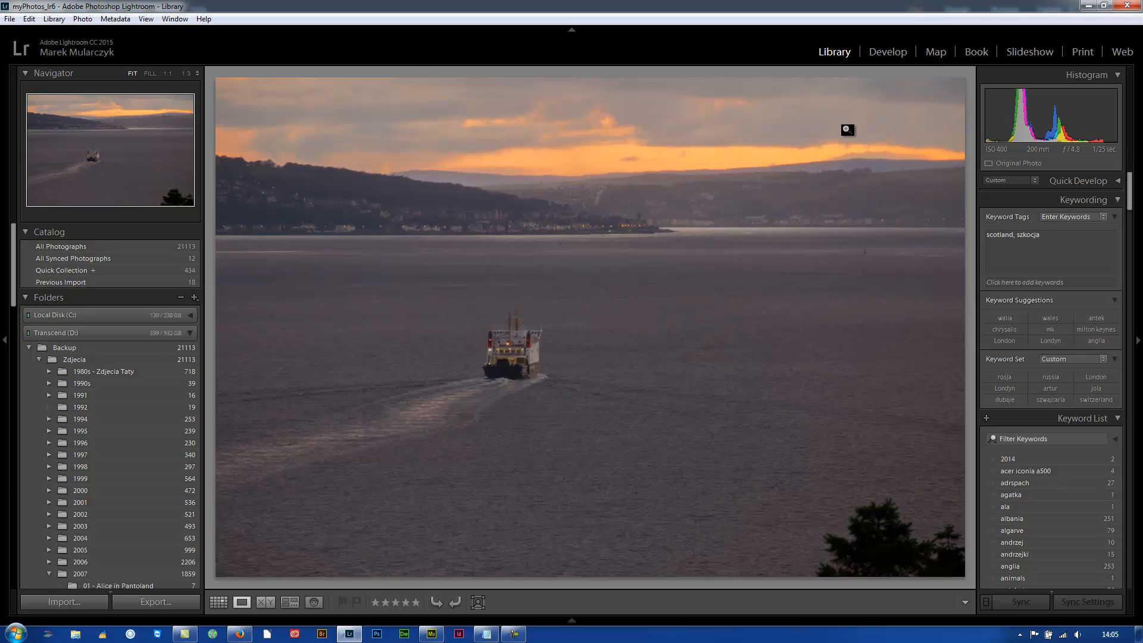
{"action": "key", "text": "Right"}
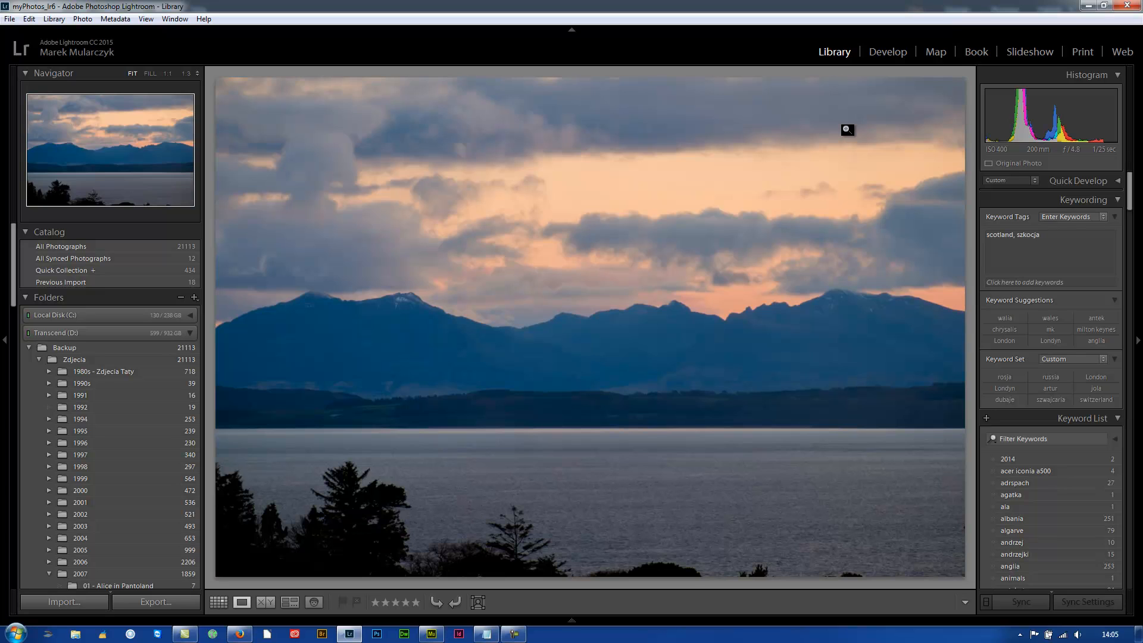